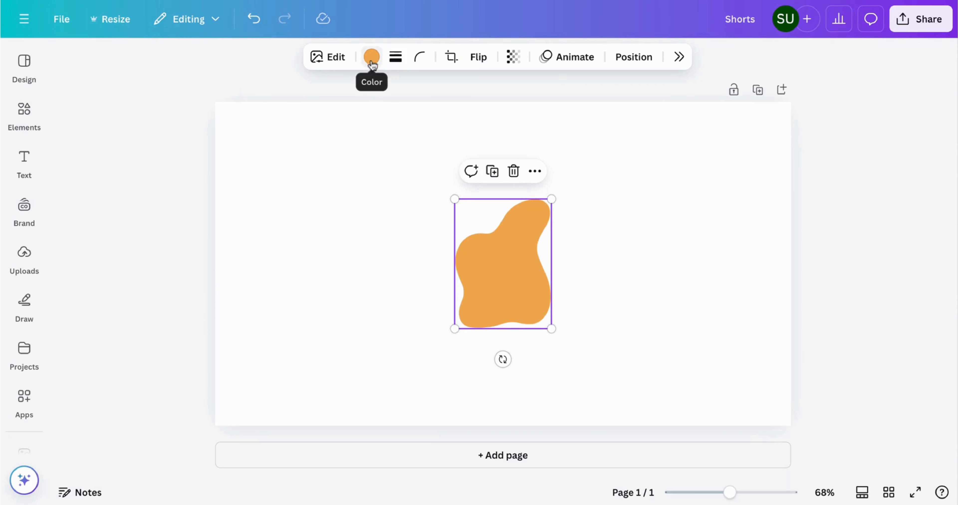
Step: Recolour the orange blob, trying light blue and coral red before settling on pink from the default solid colours
{"action": "left_click", "coordinate": [372, 58]}
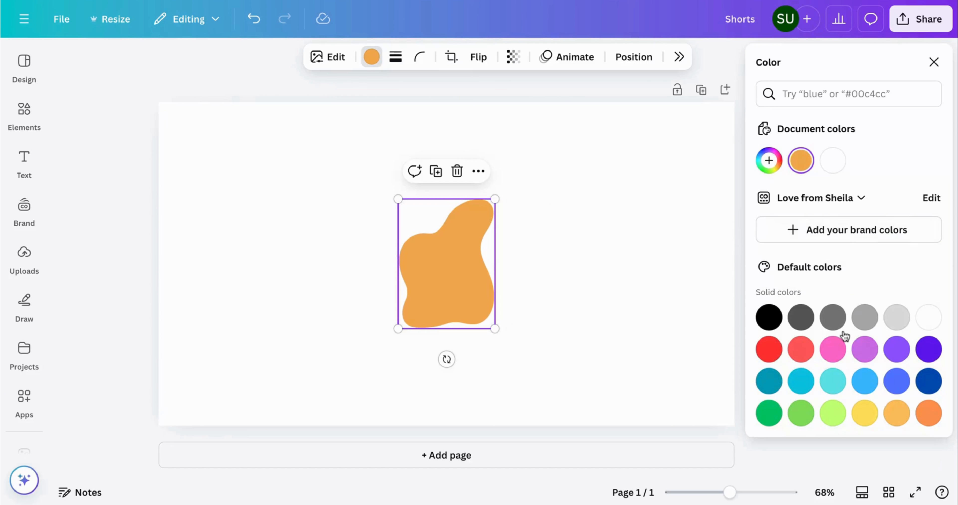
{"action": "left_click", "coordinate": [865, 381]}
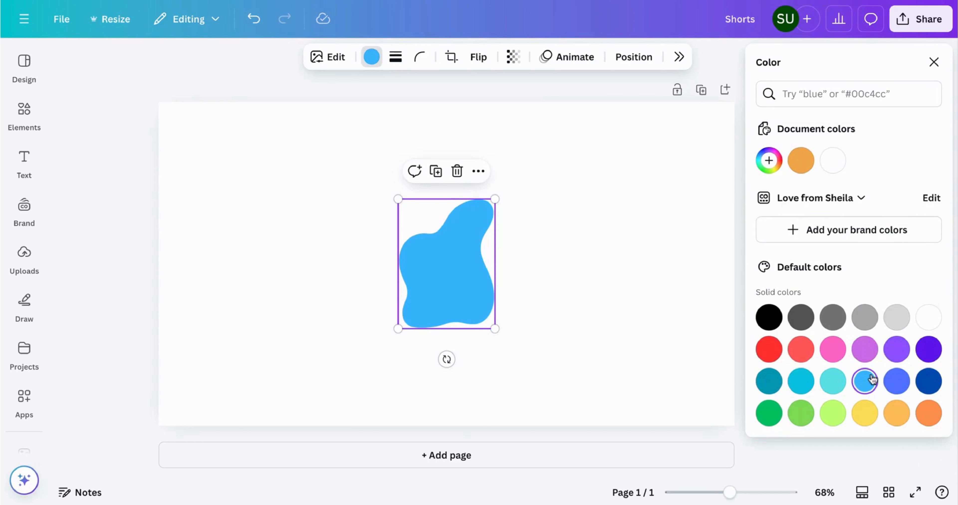
{"action": "left_click", "coordinate": [800, 349]}
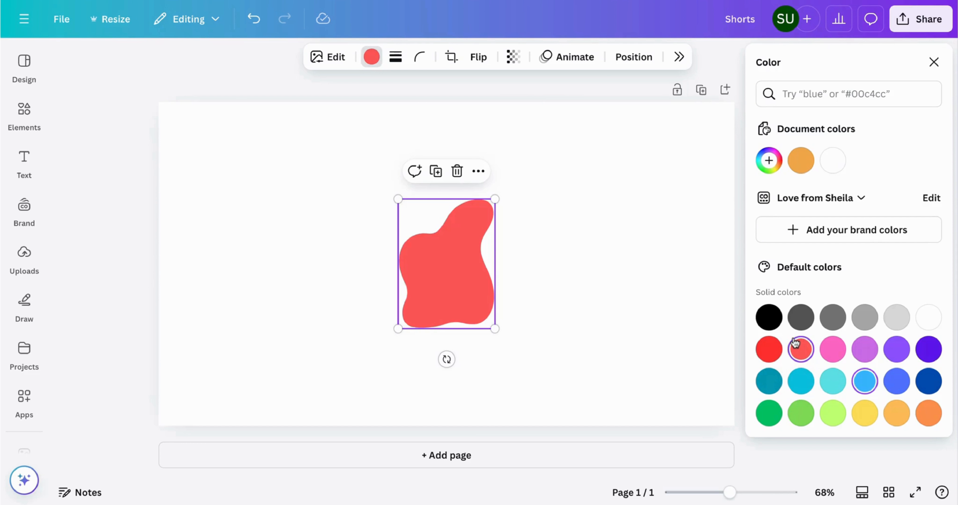
{"action": "left_click", "coordinate": [777, 164]}
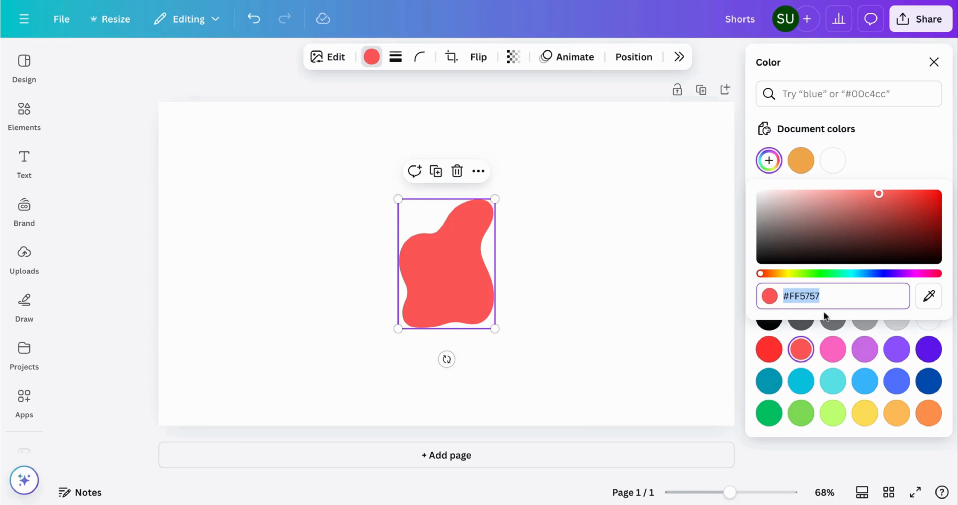
{"action": "left_click", "coordinate": [869, 168]}
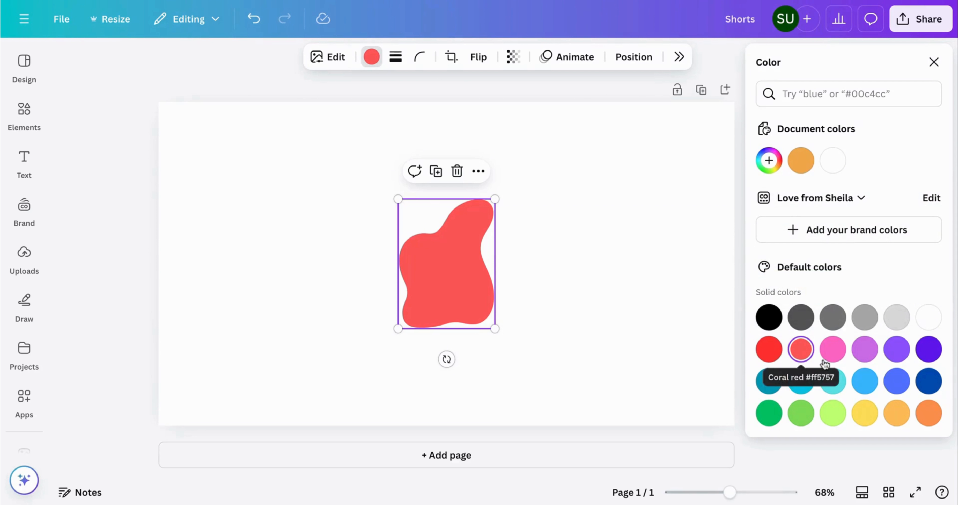
{"action": "left_click", "coordinate": [829, 354]}
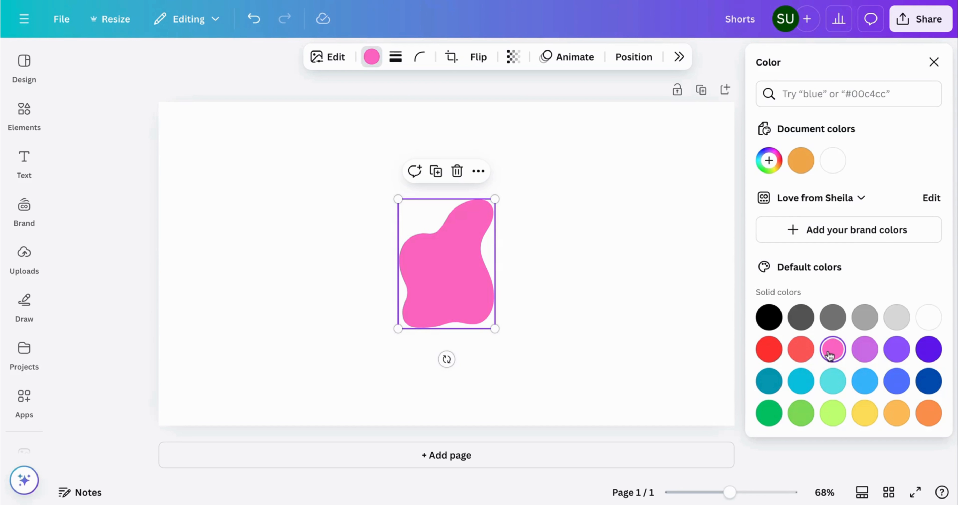
Step: Enlarge the pink blob and move it to the right side of the page, leaving the colour settings
{"action": "left_click_drag", "start_coordinate": [494, 328], "coordinate": [554, 407]}
{"action": "left_click_drag", "start_coordinate": [511, 352], "coordinate": [640, 306]}
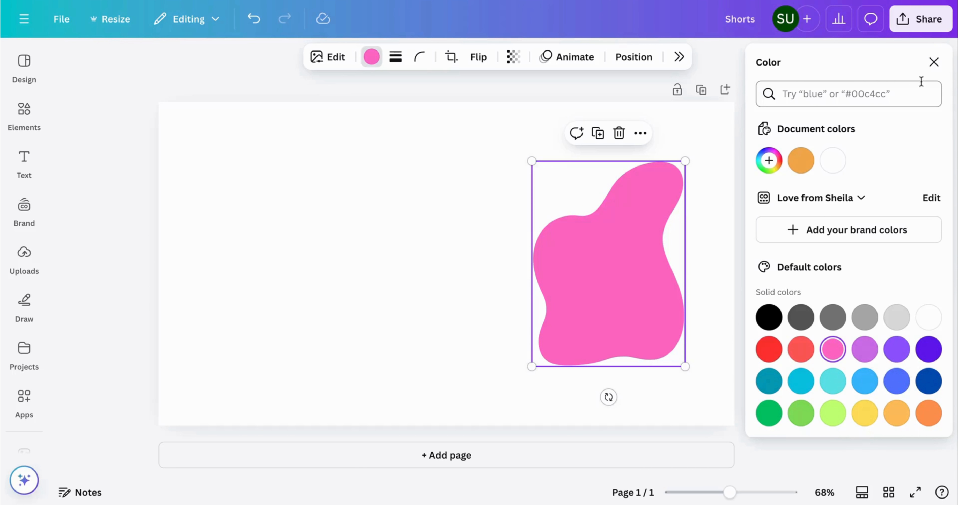
{"action": "left_click", "coordinate": [934, 63]}
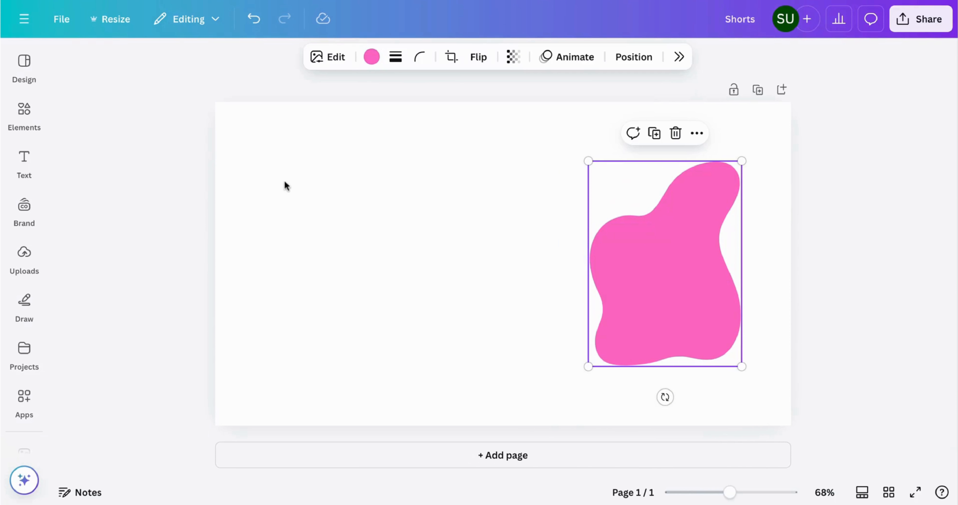
Step: Add the recently used purple watercolour blob graphic and place it just left of the pink blob
{"action": "left_click", "coordinate": [44, 109]}
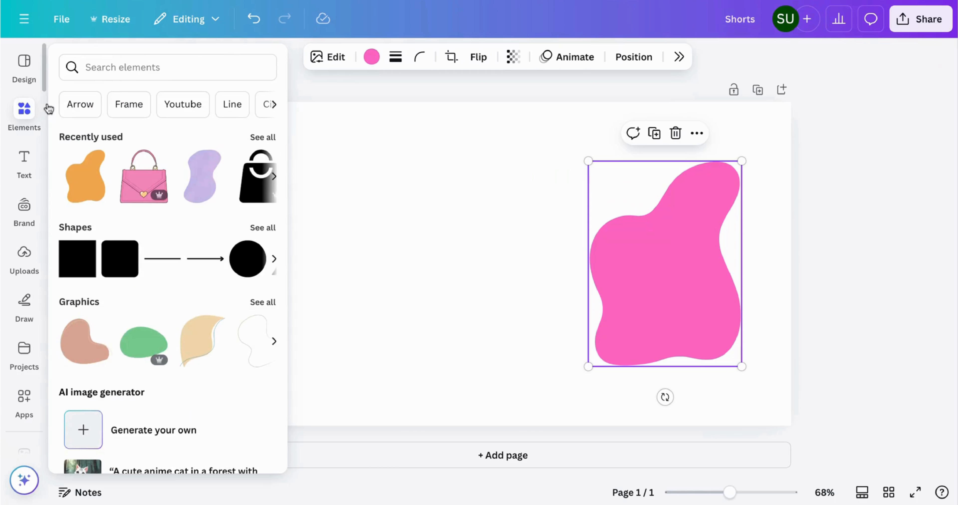
{"action": "left_click", "coordinate": [189, 188]}
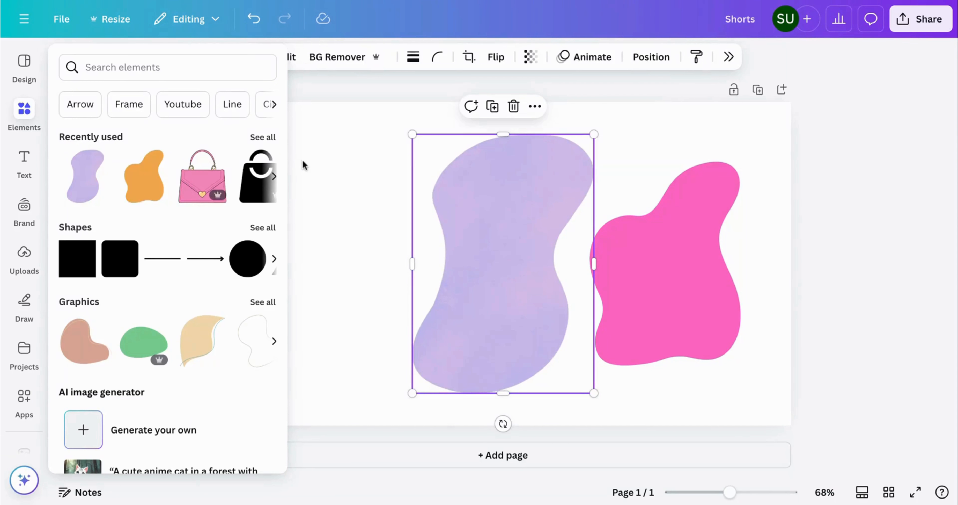
{"action": "left_click", "coordinate": [315, 165]}
{"action": "left_click", "coordinate": [439, 191]}
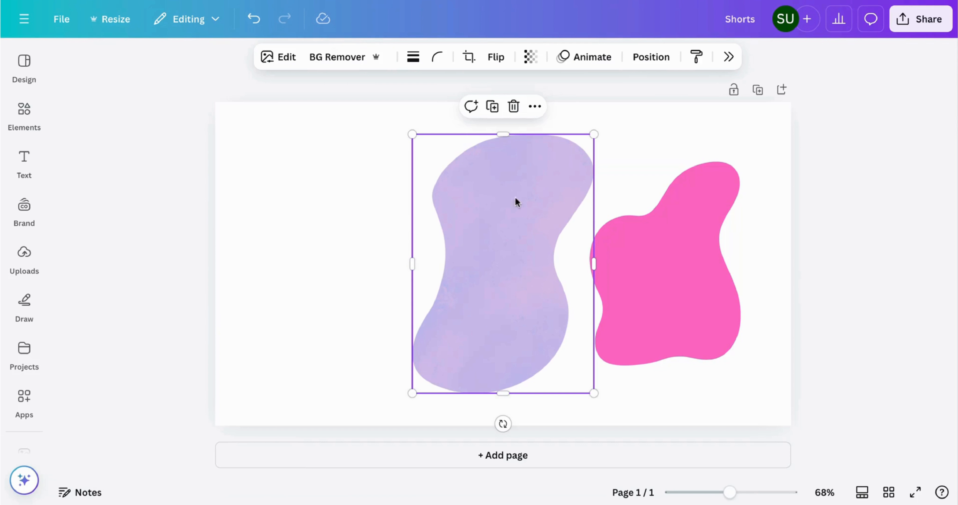
{"action": "left_click_drag", "start_coordinate": [515, 199], "coordinate": [505, 204]}
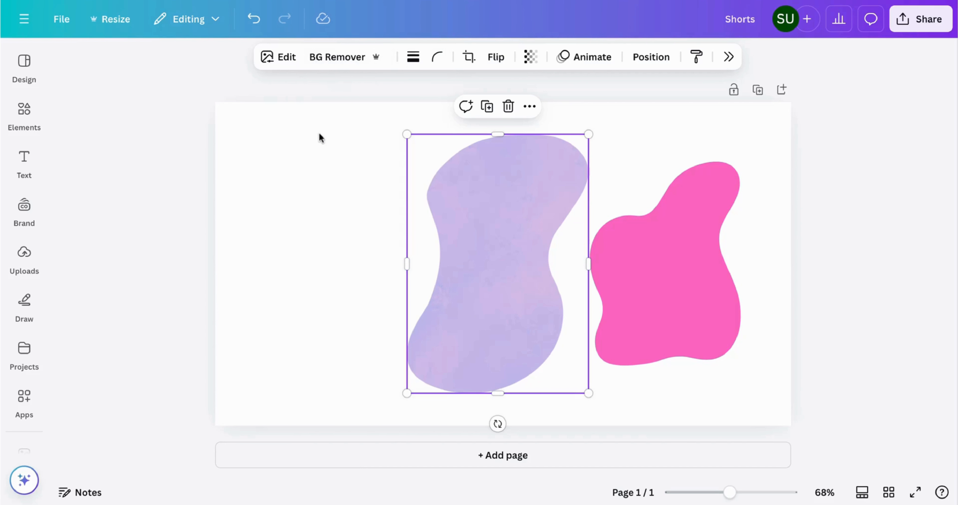
Step: Browse the Duotone presets for the purple blob and apply the Custom duotone effect
{"action": "left_click", "coordinate": [288, 67]}
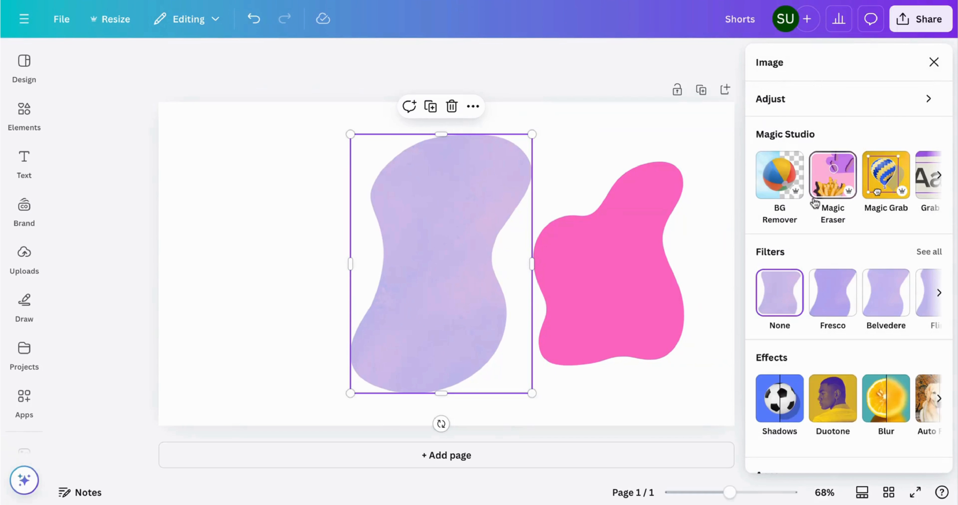
{"action": "scroll", "coordinate": [814, 204], "scroll_direction": "down", "scroll_amount": 3}
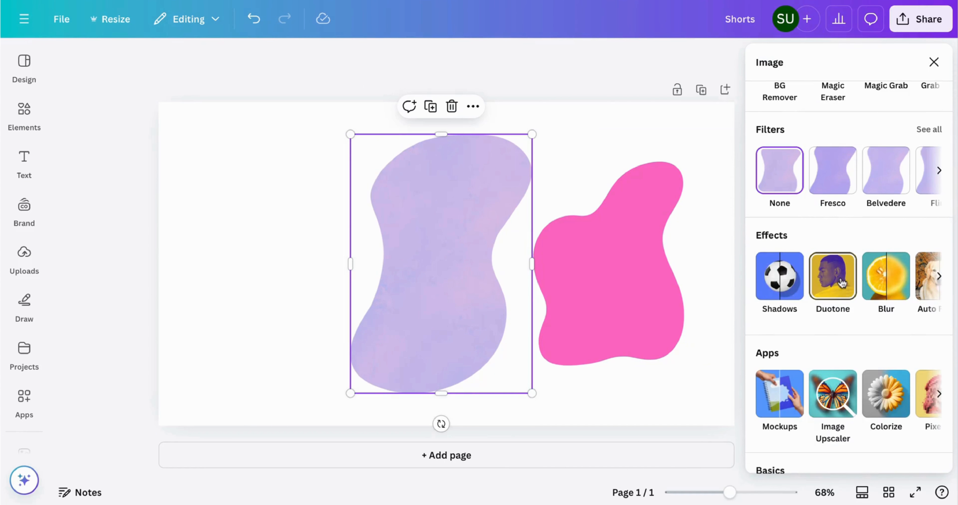
{"action": "scroll", "coordinate": [842, 283], "scroll_direction": "up", "scroll_amount": 3}
{"action": "left_click", "coordinate": [833, 398]}
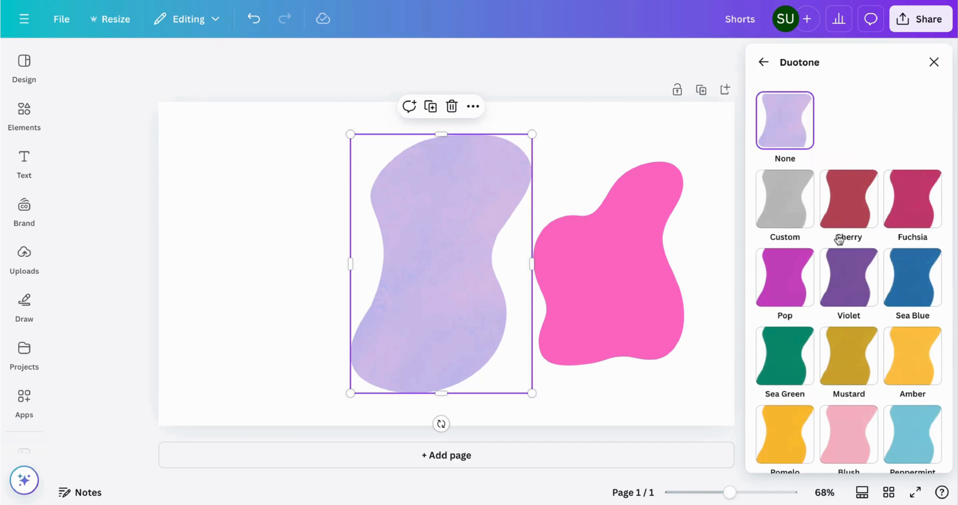
{"action": "scroll", "coordinate": [840, 261], "scroll_direction": "down", "scroll_amount": 2}
{"action": "scroll", "coordinate": [839, 239], "scroll_direction": "down", "scroll_amount": 7}
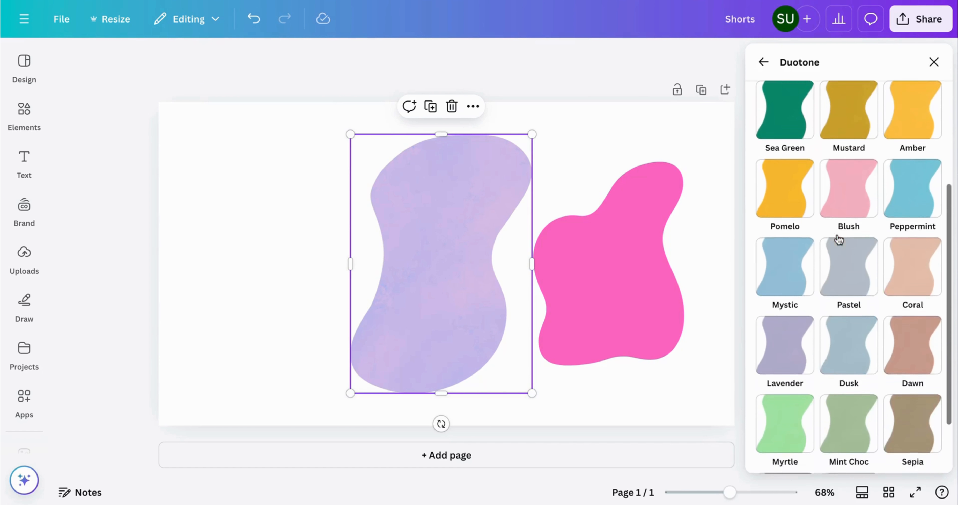
{"action": "scroll", "coordinate": [848, 186], "scroll_direction": "up", "scroll_amount": 9}
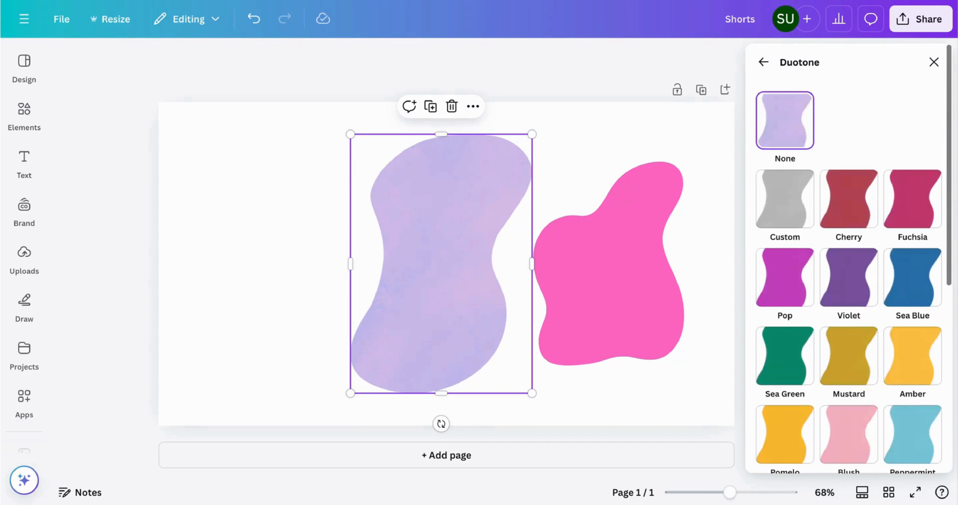
{"action": "scroll", "coordinate": [863, 245], "scroll_direction": "down", "scroll_amount": 7}
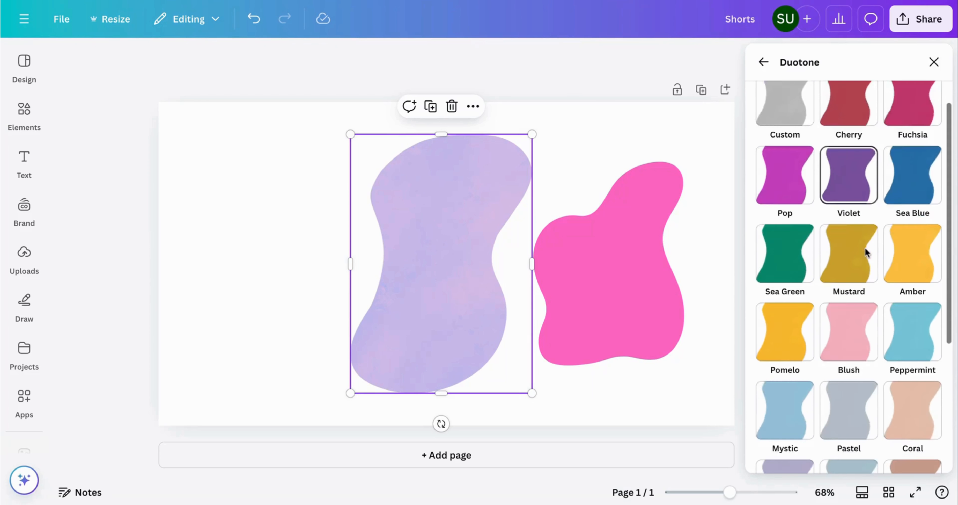
{"action": "scroll", "coordinate": [847, 242], "scroll_direction": "up", "scroll_amount": 8}
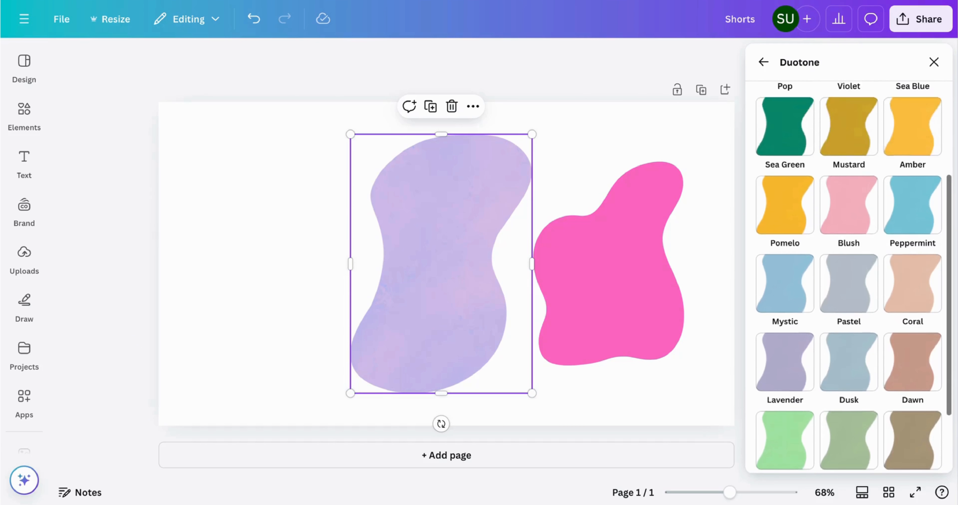
{"action": "left_click", "coordinate": [801, 211]}
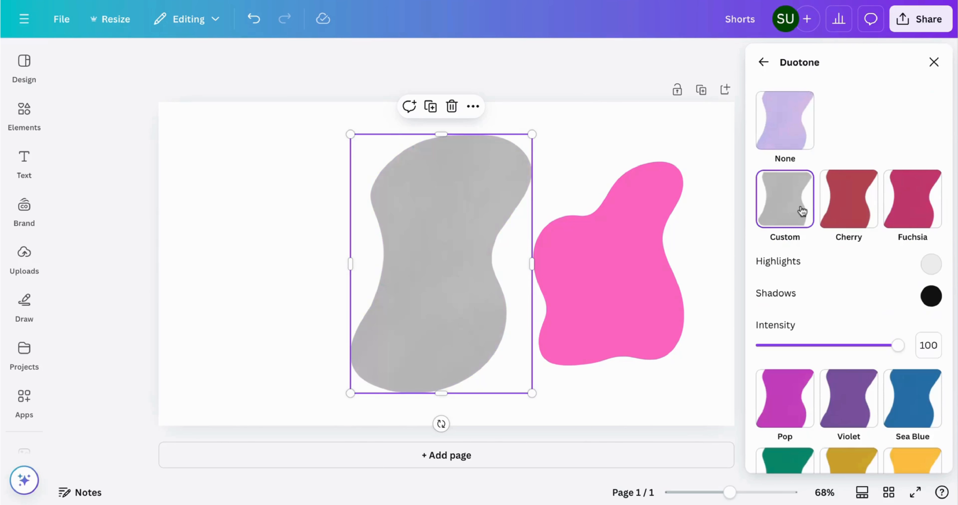
Step: Try a dark purple, #542850, as the custom duotone's Highlights colour
{"action": "left_click", "coordinate": [931, 265]}
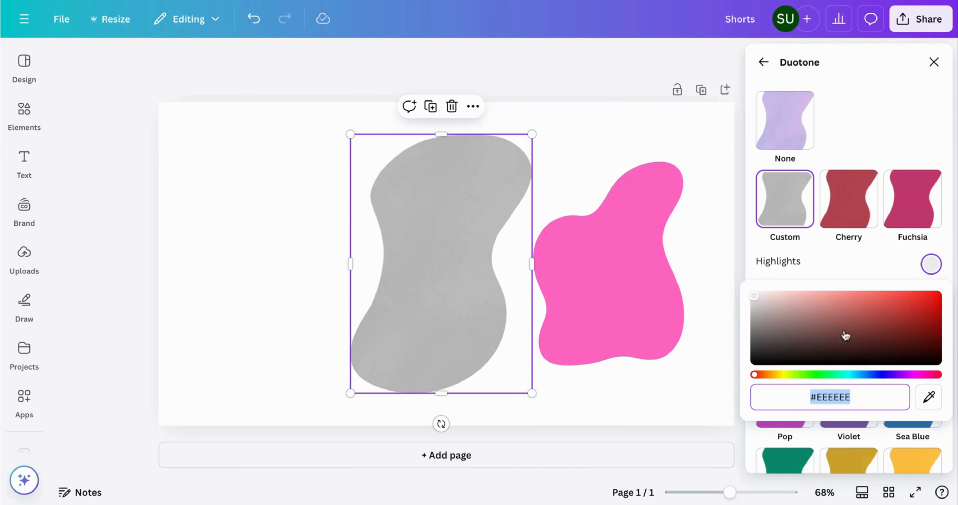
{"action": "left_click", "coordinate": [760, 295]}
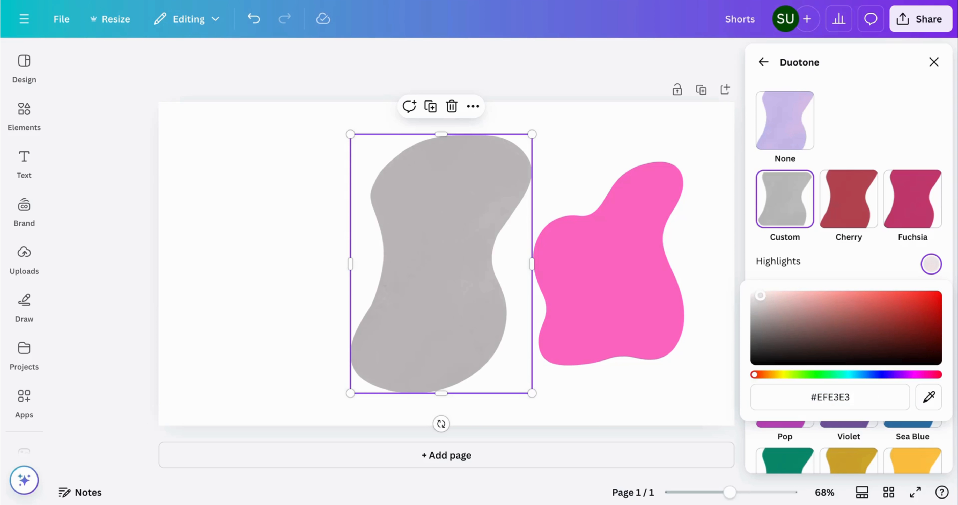
{"action": "mouse_move", "coordinate": [760, 295]}
{"action": "left_mouse_down"}
{"action": "mouse_move", "coordinate": [935, 311]}
{"action": "mouse_move", "coordinate": [923, 331]}
{"action": "mouse_move", "coordinate": [848, 339]}
{"action": "left_mouse_up"}
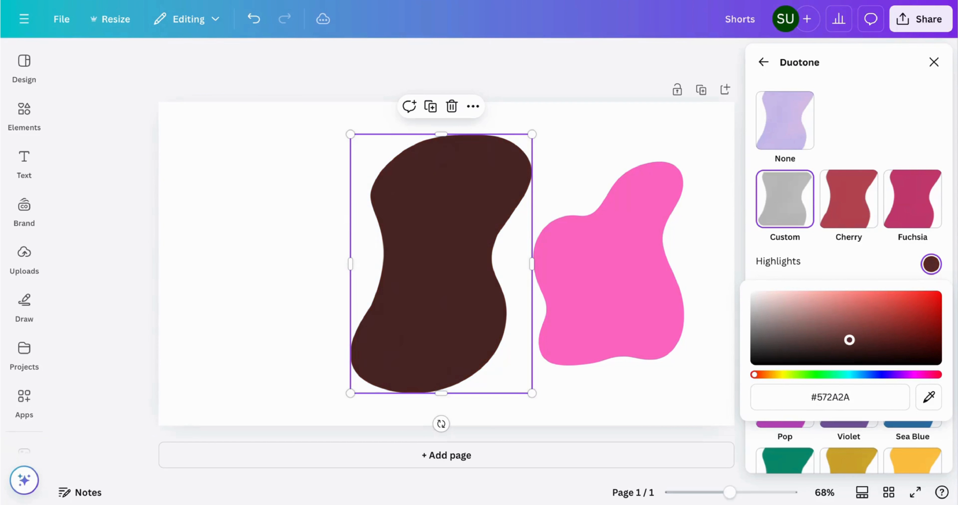
{"action": "left_click_drag", "start_coordinate": [754, 374], "coordinate": [912, 373]}
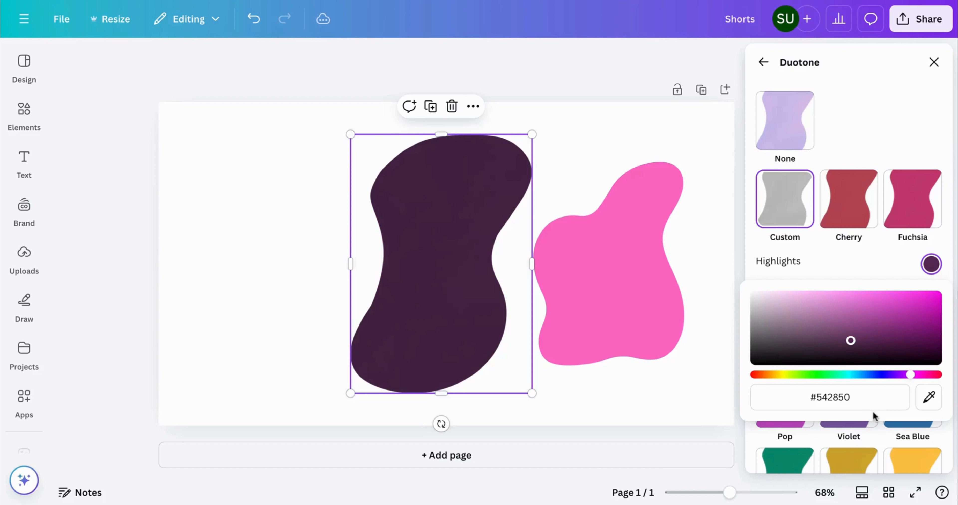
{"action": "left_click", "coordinate": [848, 404]}
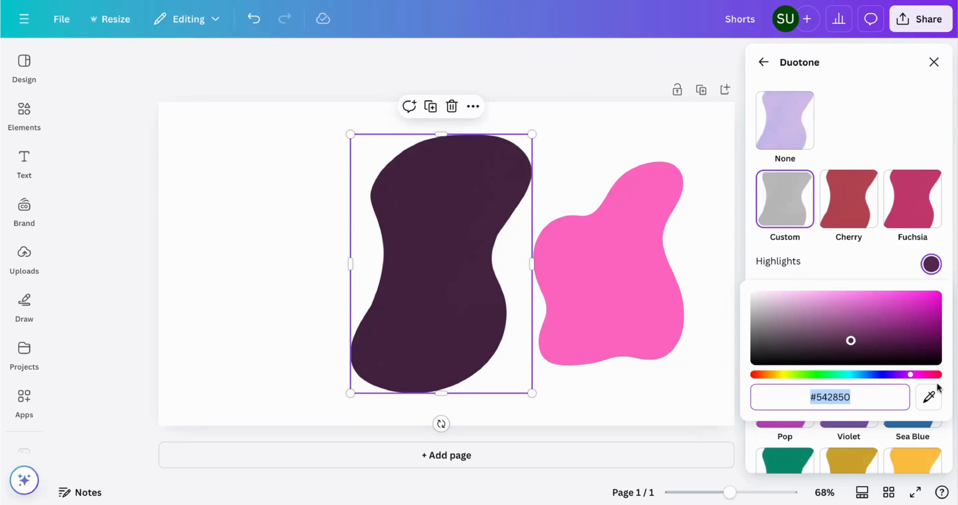
Step: Set the duotone Highlights to pink #FF66C4 by sampling the colour of the neighbouring blob
{"action": "left_click", "coordinate": [930, 398]}
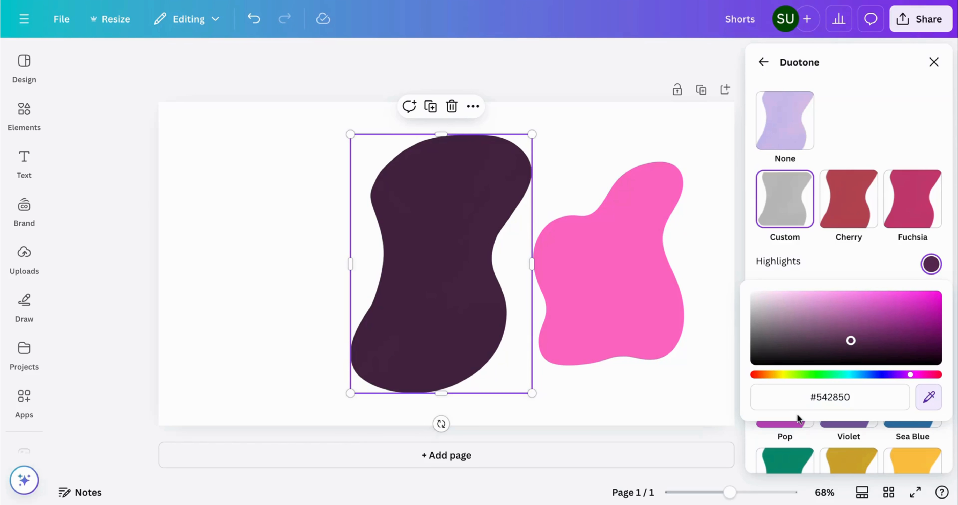
{"action": "left_click", "coordinate": [613, 274]}
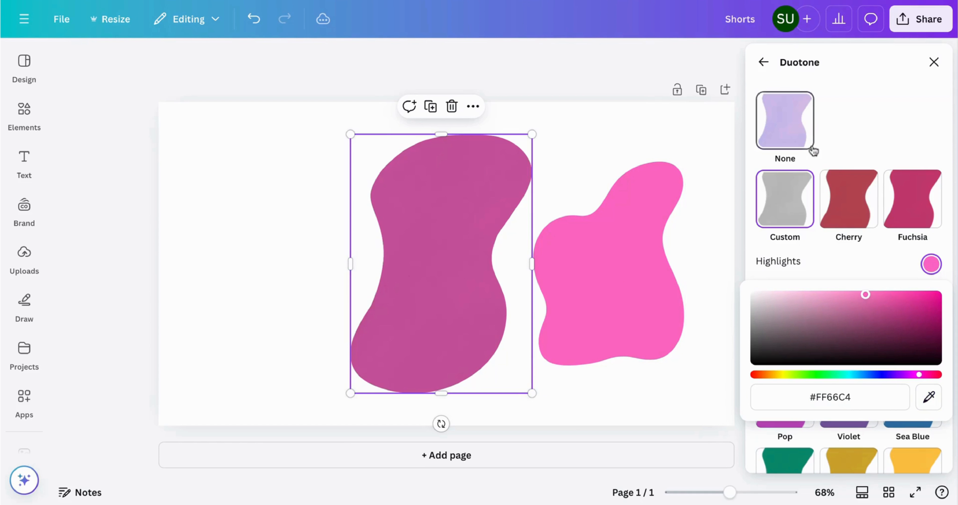
{"action": "left_click", "coordinate": [843, 150]}
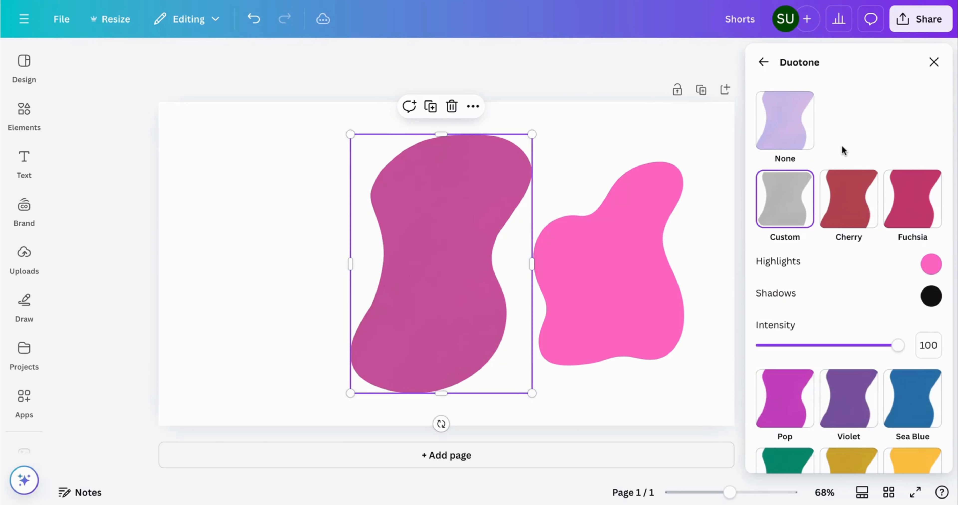
Step: Set the duotone Shadows to the same pink #FF66C4 sampled from the neighbouring blob, and leave the image settings
{"action": "left_click", "coordinate": [932, 307]}
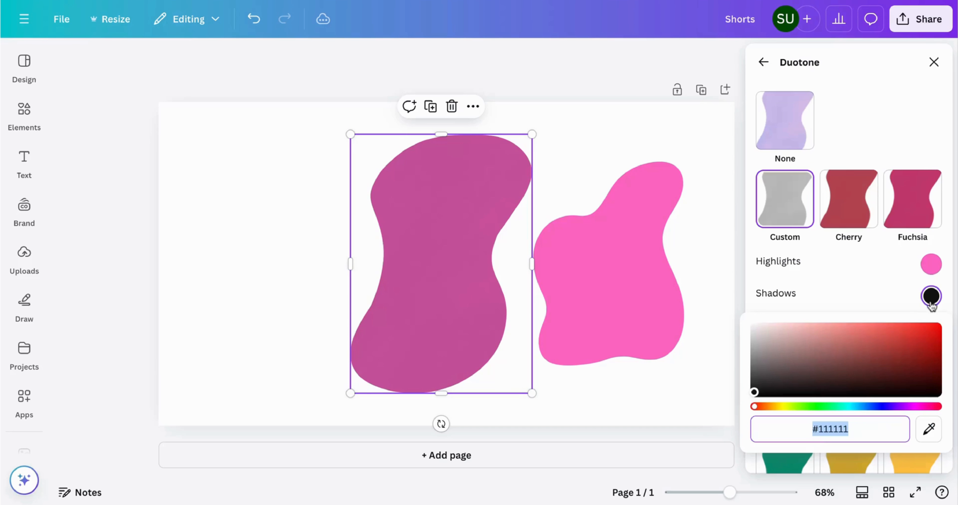
{"action": "left_click", "coordinate": [940, 427]}
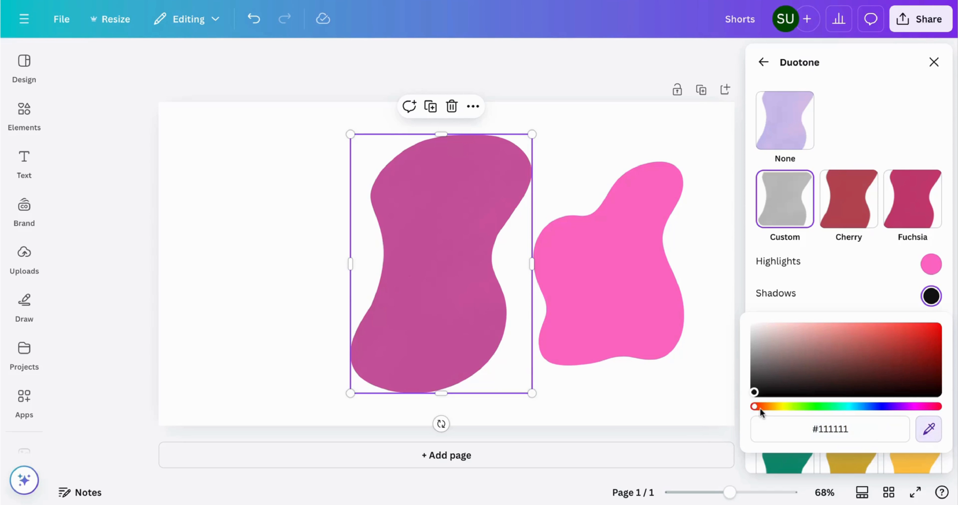
{"action": "left_click", "coordinate": [613, 279]}
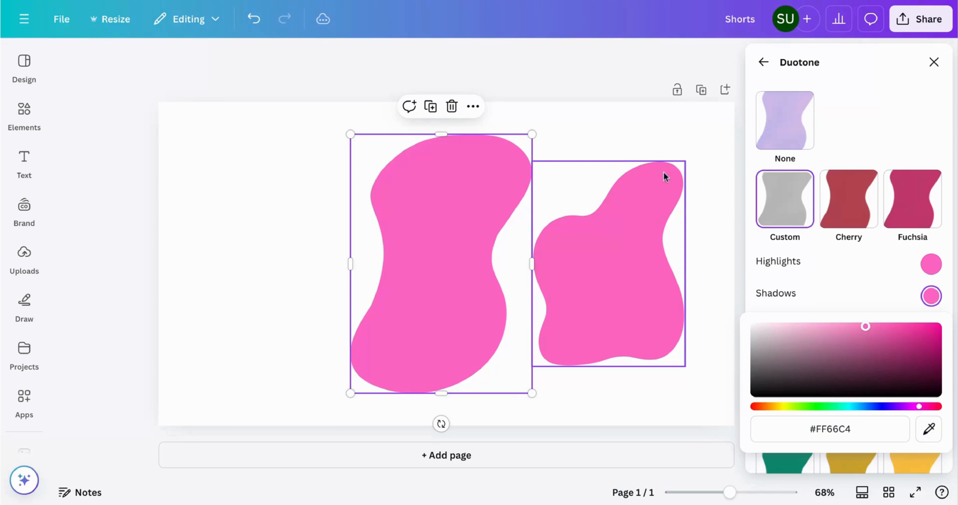
{"action": "left_click", "coordinate": [764, 64]}
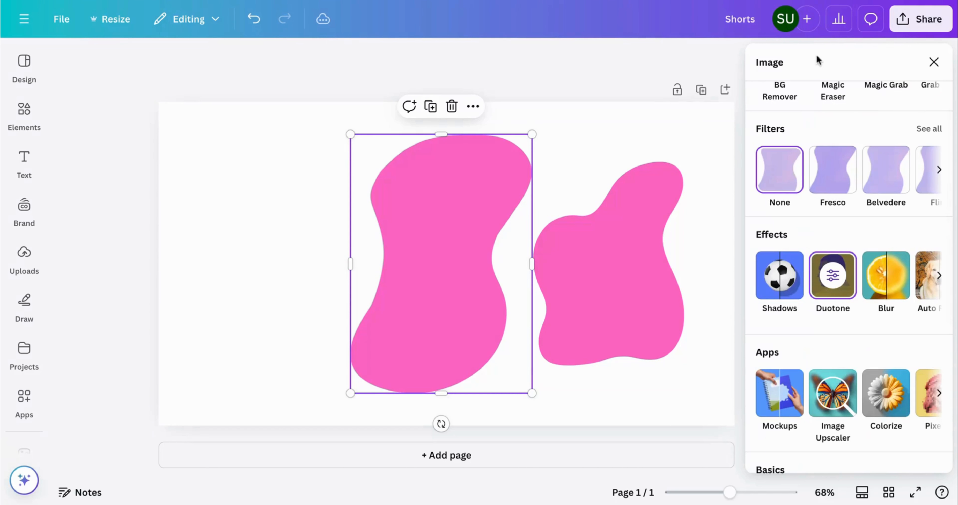
{"action": "left_click", "coordinate": [928, 63]}
Step: Select both pink blobs, scale them down together and move them slightly lower on the page
{"action": "left_click", "coordinate": [778, 176]}
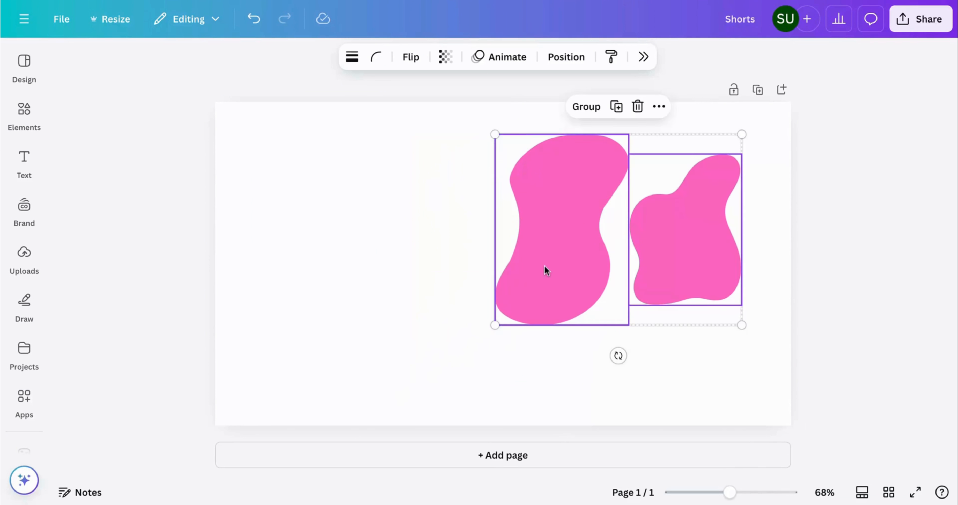
{"action": "left_click_drag", "start_coordinate": [544, 265], "coordinate": [548, 302]}
{"action": "left_click", "coordinate": [394, 320]}
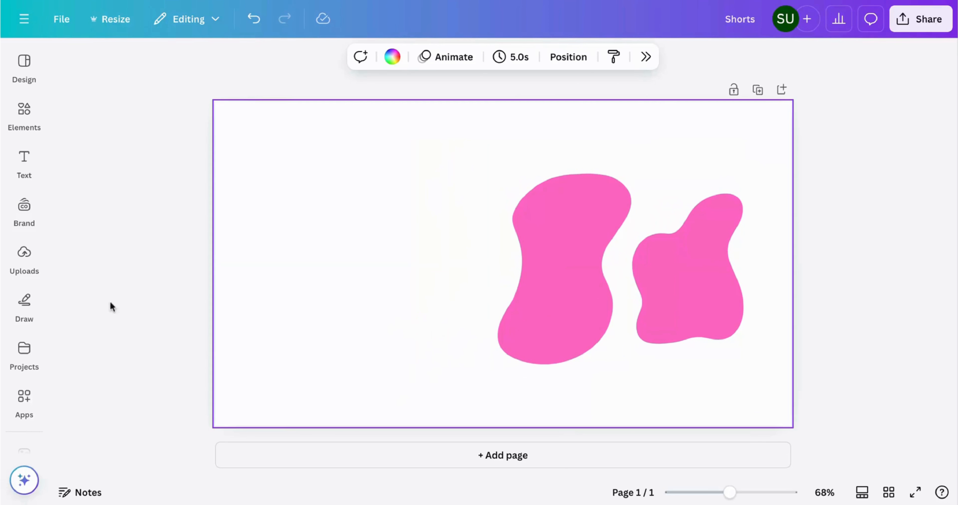
Step: Add the recently used pink handbag graphic with the gold heart clasp to the page
{"action": "left_click", "coordinate": [24, 111]}
{"action": "left_click", "coordinate": [205, 179]}
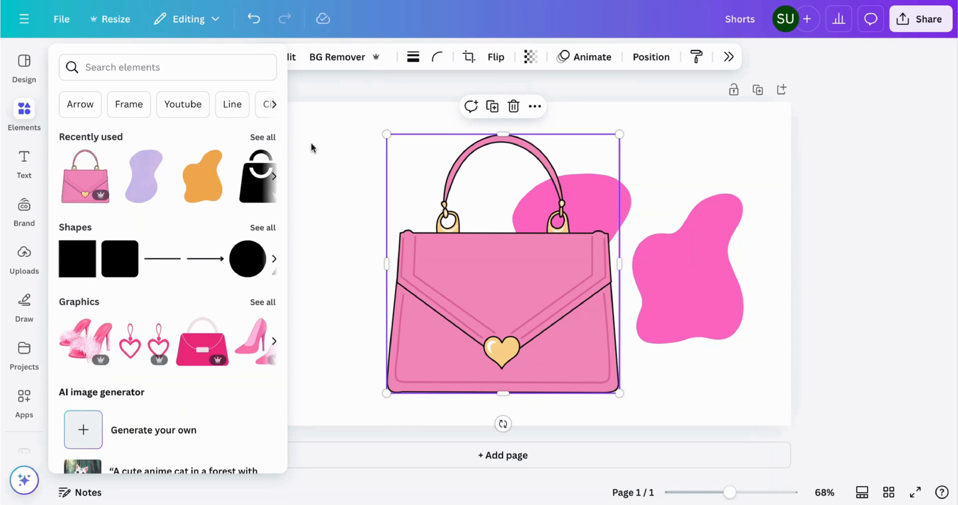
Step: Move the handbag onto the empty area beside the blobs and open its Duotone effects
{"action": "left_click_drag", "start_coordinate": [440, 207], "coordinate": [281, 197]}
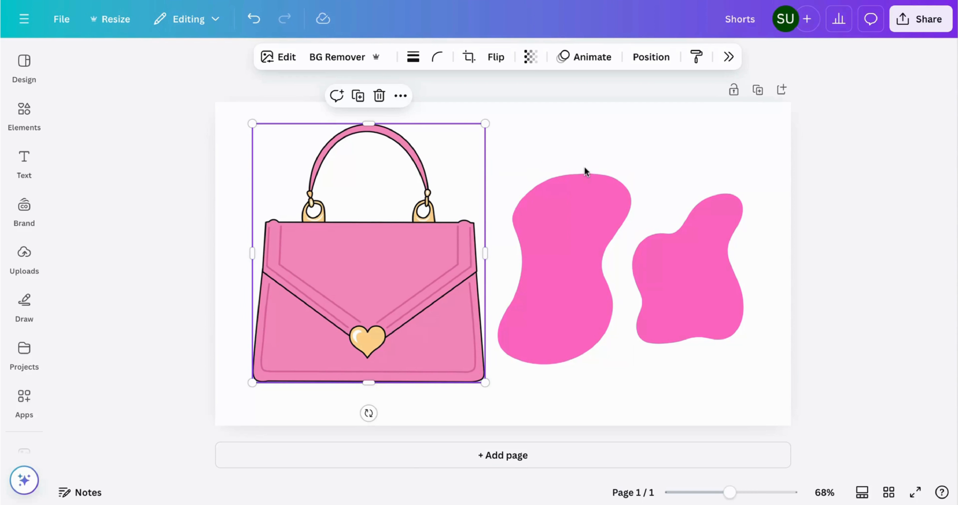
{"action": "left_click", "coordinate": [279, 57]}
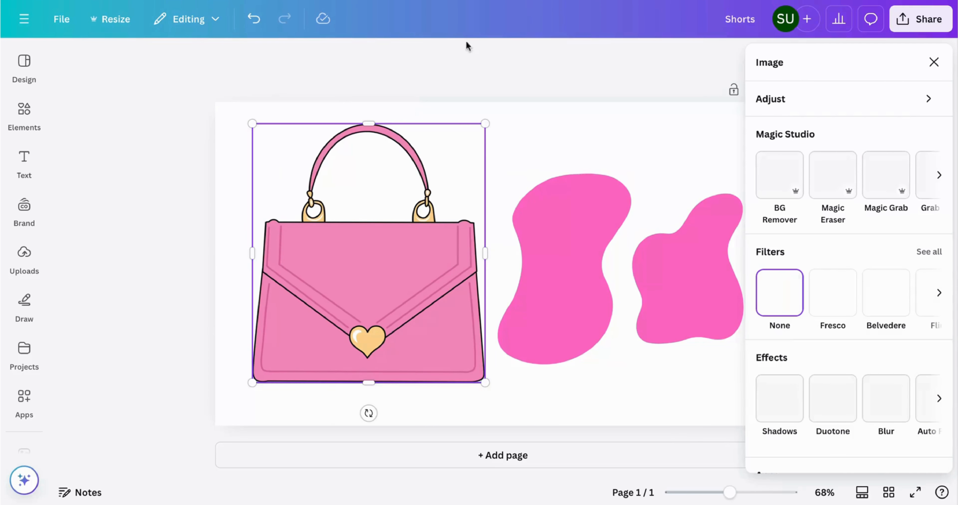
{"action": "left_click", "coordinate": [835, 410]}
Step: Try several duotone presets on the handbag, including Cherry, Fuchsia, Amber and Lavender
{"action": "left_click", "coordinate": [856, 219]}
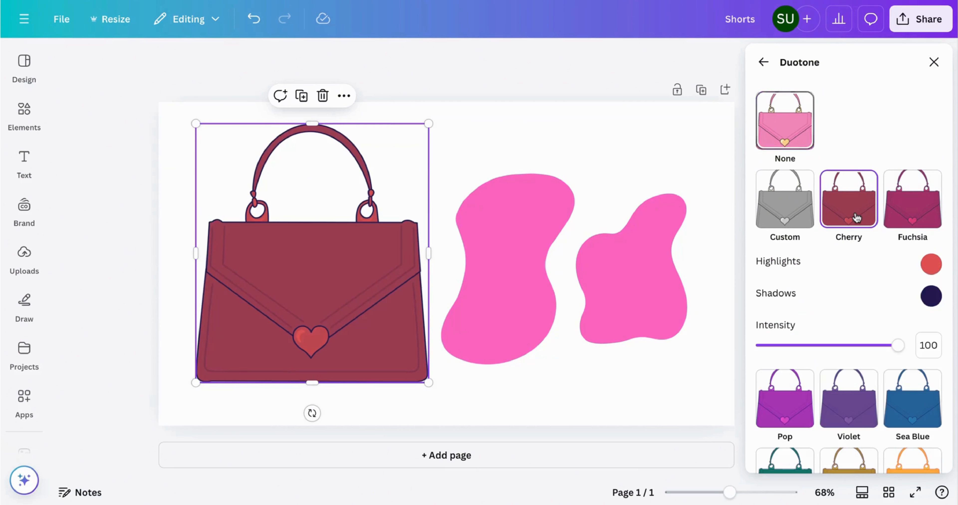
{"action": "left_click", "coordinate": [896, 210]}
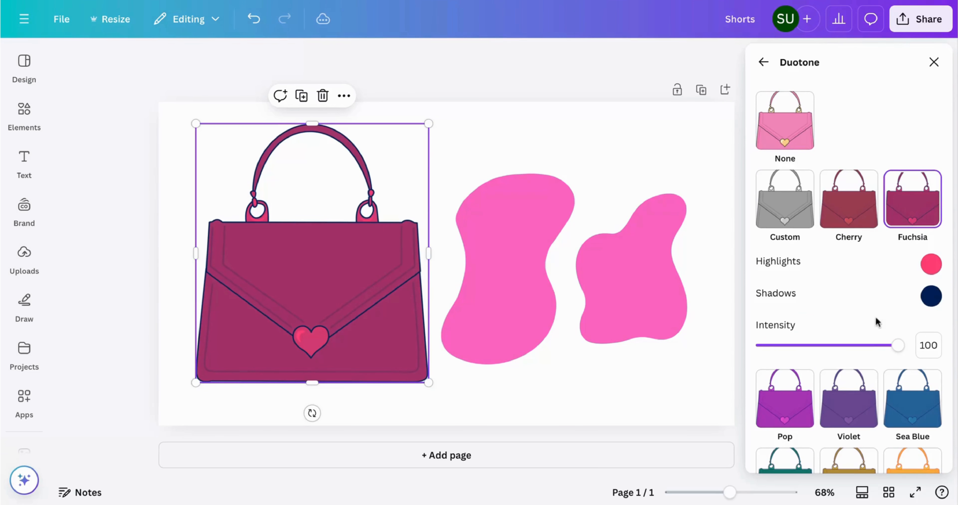
{"action": "scroll", "coordinate": [875, 316], "scroll_direction": "down", "scroll_amount": 8}
{"action": "scroll", "coordinate": [903, 260], "scroll_direction": "up", "scroll_amount": 2}
{"action": "left_click", "coordinate": [907, 239]}
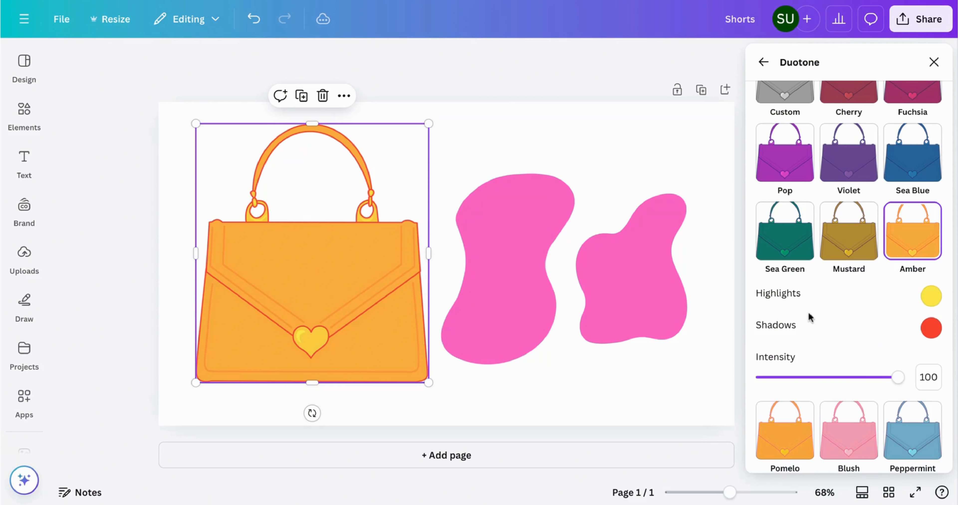
{"action": "left_click", "coordinate": [795, 267]}
{"action": "scroll", "coordinate": [791, 260], "scroll_direction": "down", "scroll_amount": 8}
{"action": "left_click", "coordinate": [807, 282]}
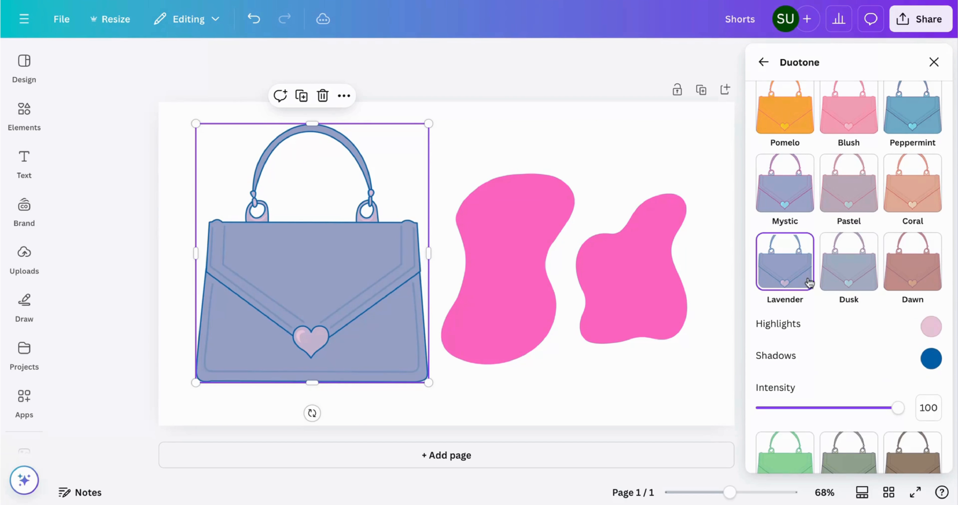
{"action": "scroll", "coordinate": [799, 282], "scroll_direction": "up", "scroll_amount": 9}
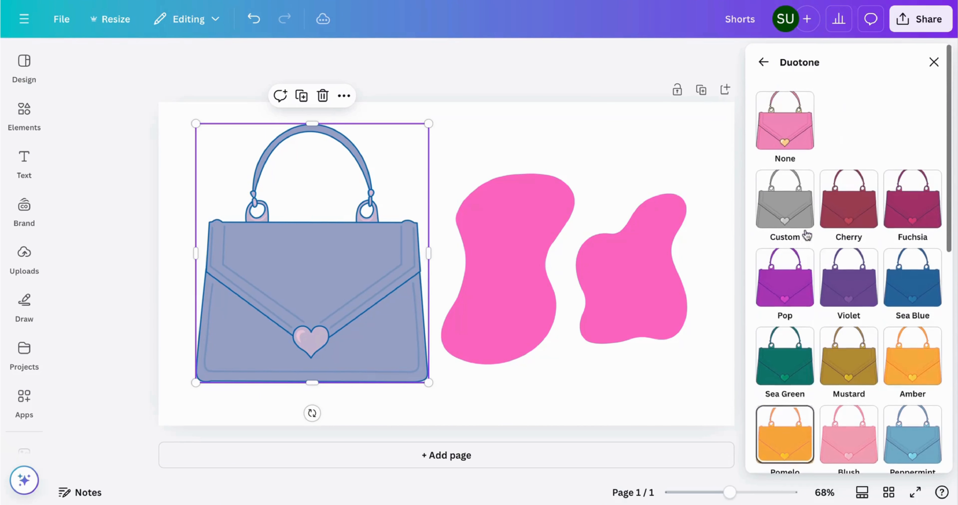
Step: Apply the Custom duotone to the handbag with Highlights #FF66C4 sampled from a pink blob and Shadows black #000000
{"action": "left_click", "coordinate": [792, 211]}
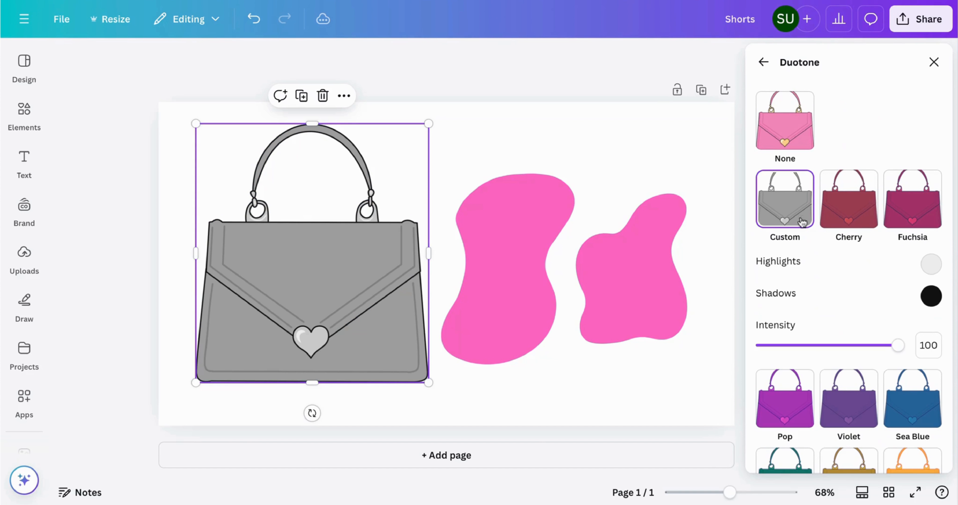
{"action": "left_click", "coordinate": [937, 268]}
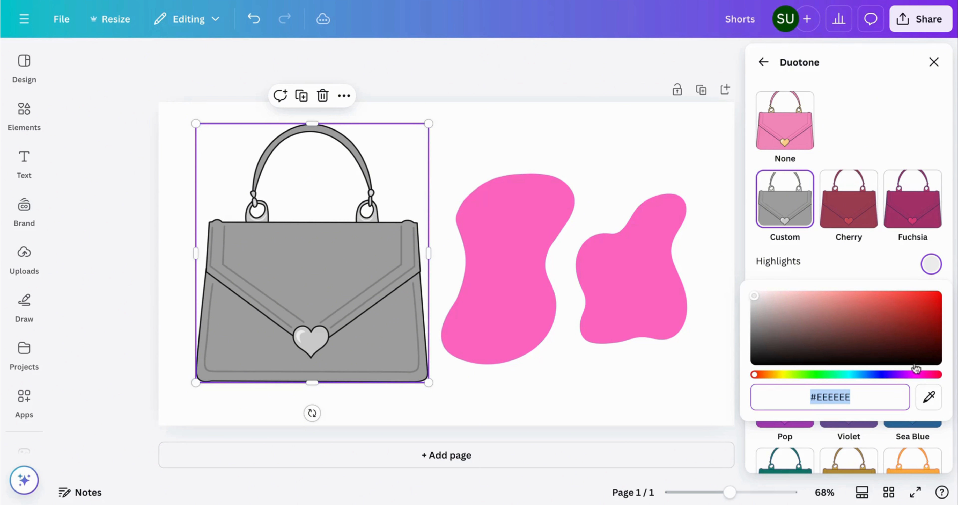
{"action": "left_click", "coordinate": [930, 396]}
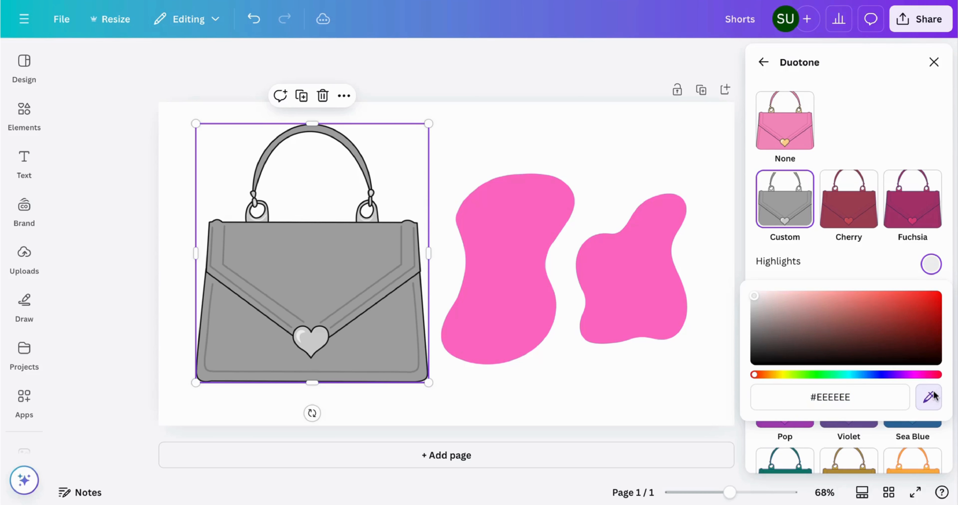
{"action": "left_click", "coordinate": [632, 282]}
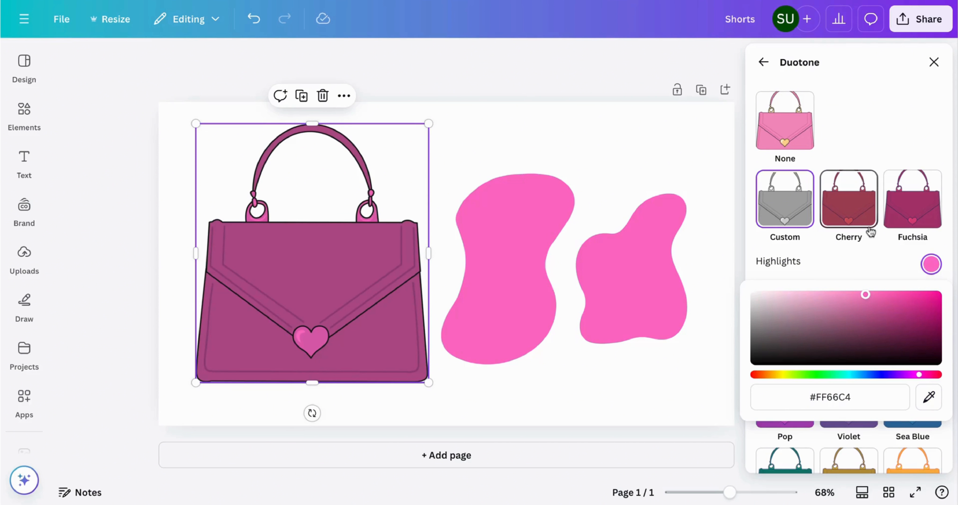
{"action": "left_click", "coordinate": [913, 150]}
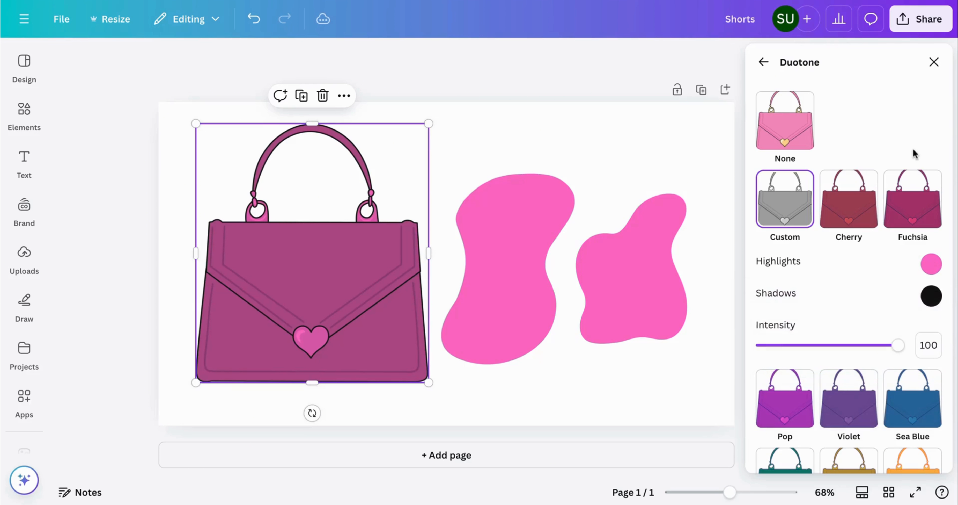
{"action": "left_click", "coordinate": [928, 305]}
{"action": "left_click_drag", "start_coordinate": [759, 395], "coordinate": [809, 406]}
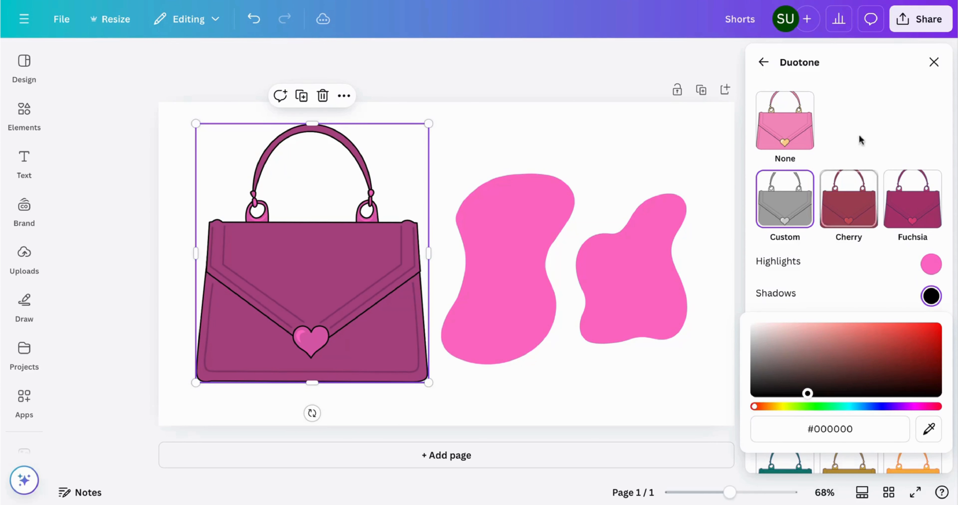
Step: Compare the Duotone settings of the pink blobs with those of the handbag
{"action": "left_click", "coordinate": [676, 248]}
{"action": "left_click", "coordinate": [496, 288]}
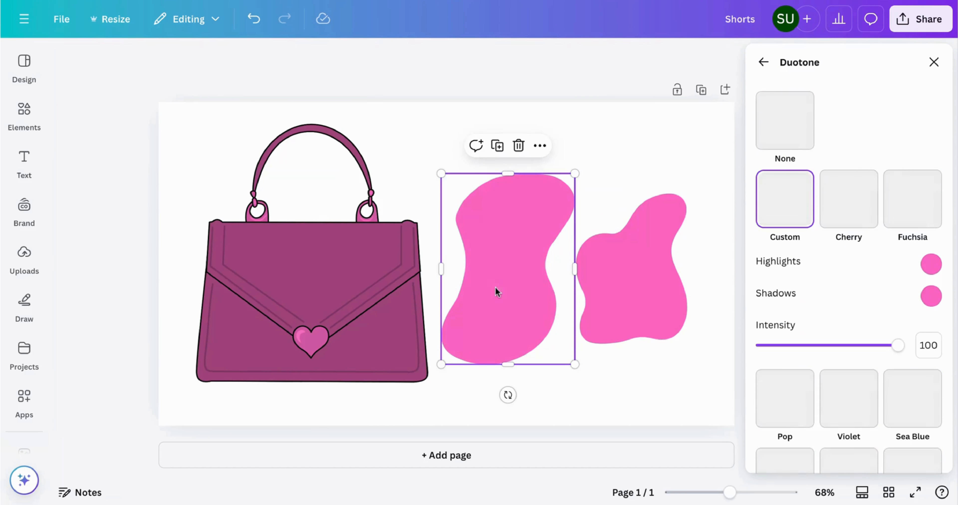
{"action": "left_click", "coordinate": [639, 270]}
{"action": "left_click", "coordinate": [481, 303]}
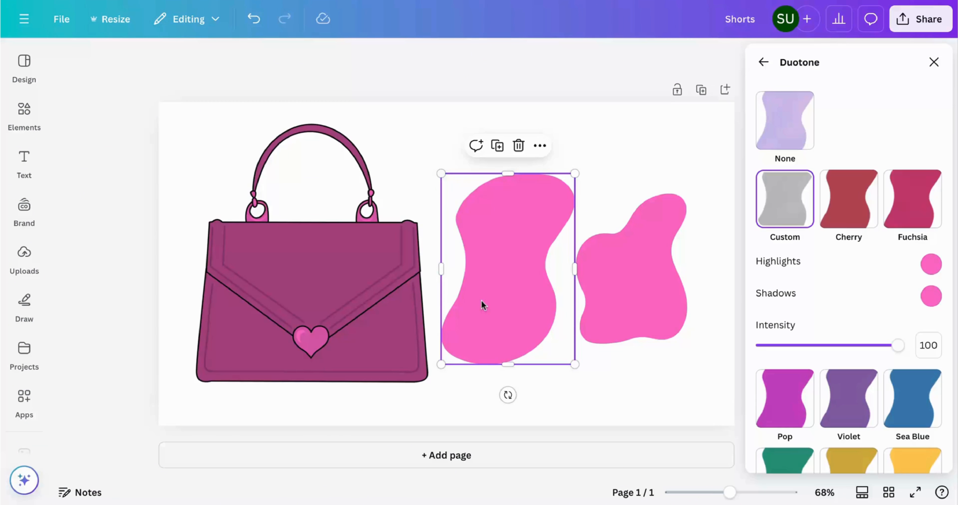
{"action": "left_click", "coordinate": [289, 342]}
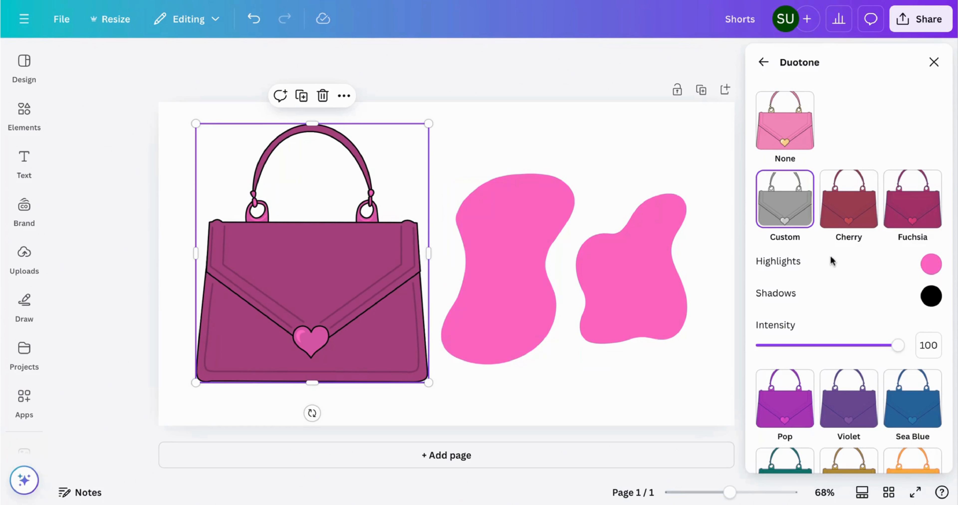
Step: Set the handbag's duotone Shadows to red #FF0000 and its Highlights to deep pink #DF0089
{"action": "scroll", "coordinate": [829, 255], "scroll_direction": "down", "scroll_amount": 3}
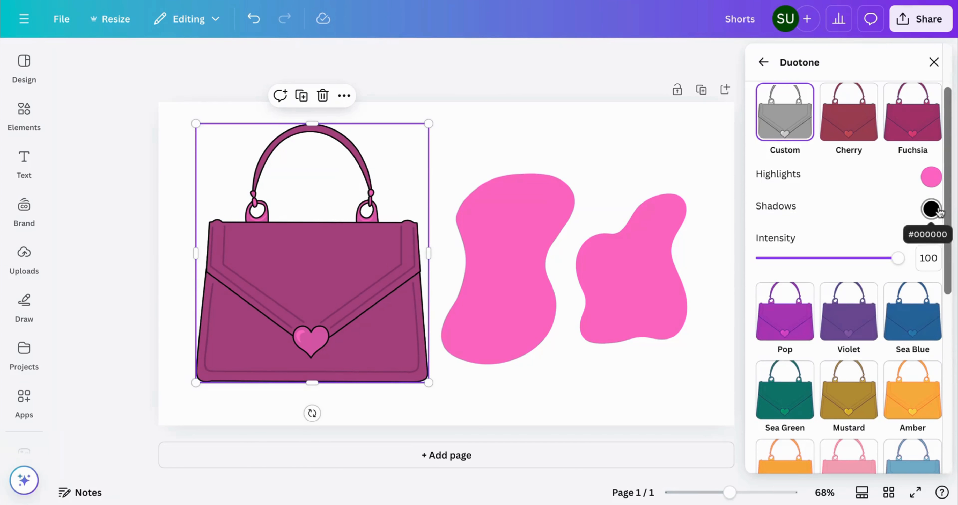
{"action": "left_click", "coordinate": [930, 209]}
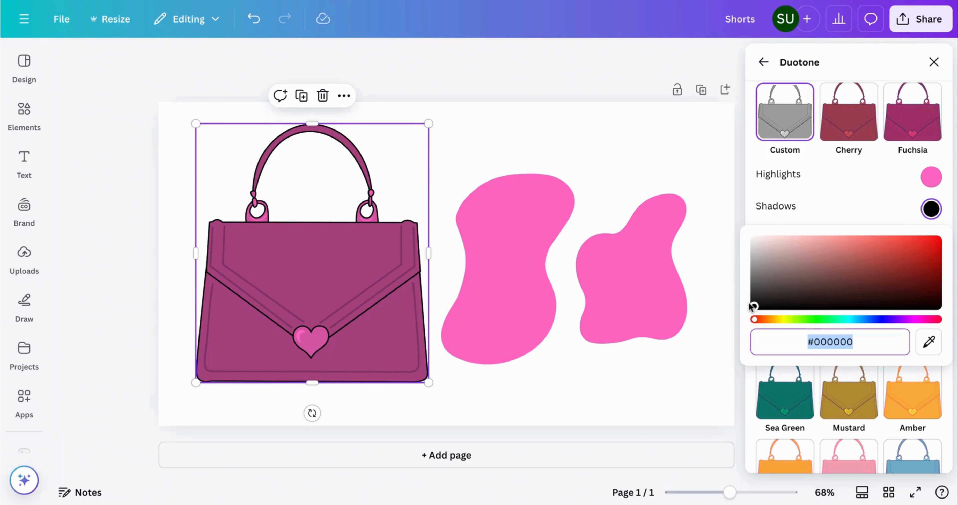
{"action": "left_click_drag", "start_coordinate": [754, 307], "coordinate": [946, 234]}
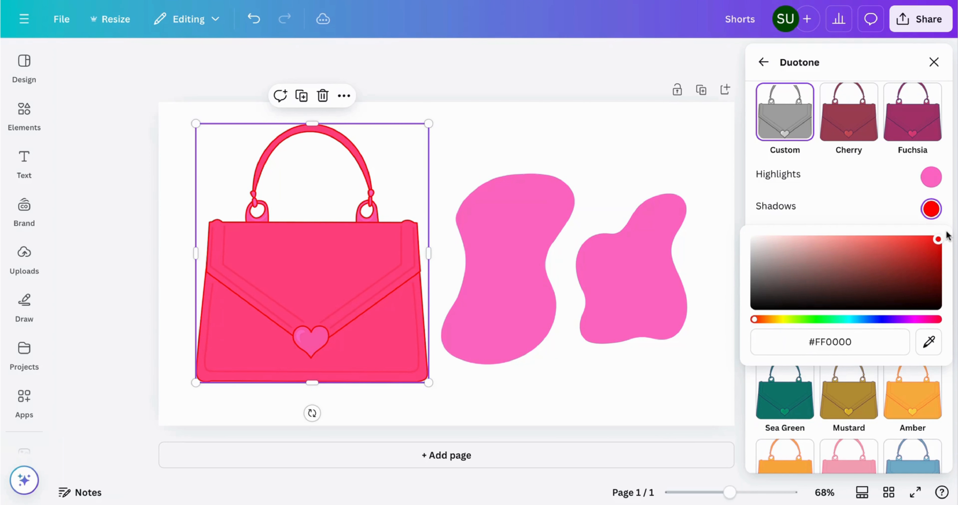
{"action": "left_click", "coordinate": [931, 179]}
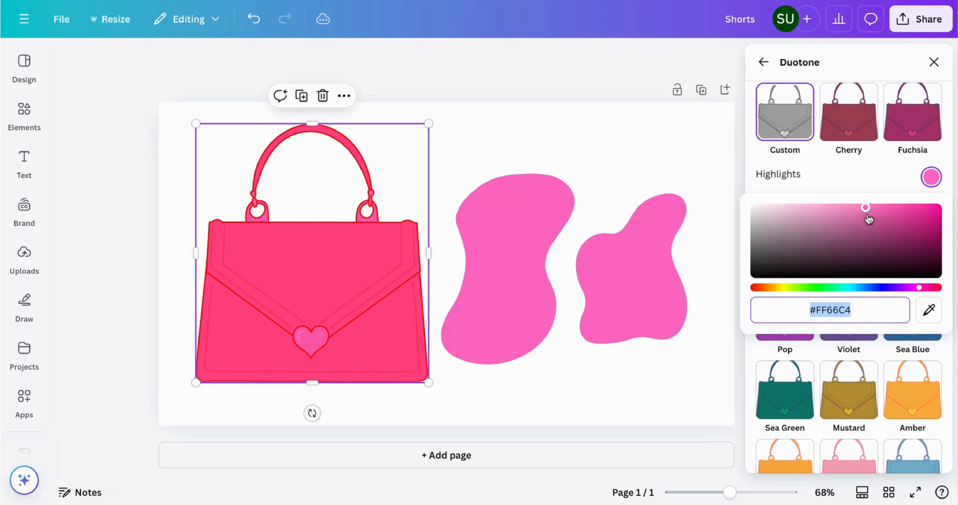
{"action": "left_click_drag", "start_coordinate": [868, 220], "coordinate": [954, 217]}
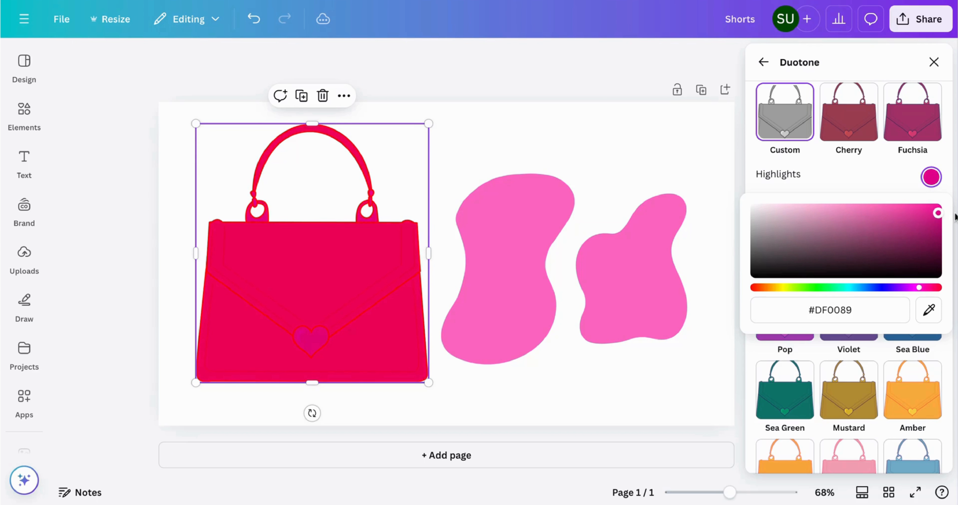
{"action": "left_click", "coordinate": [891, 180]}
Step: Try white #FFFFFF for the handbag's duotone Shadows, settle on dusty pink #B48A8A and leave the image settings
{"action": "left_click", "coordinate": [931, 212]}
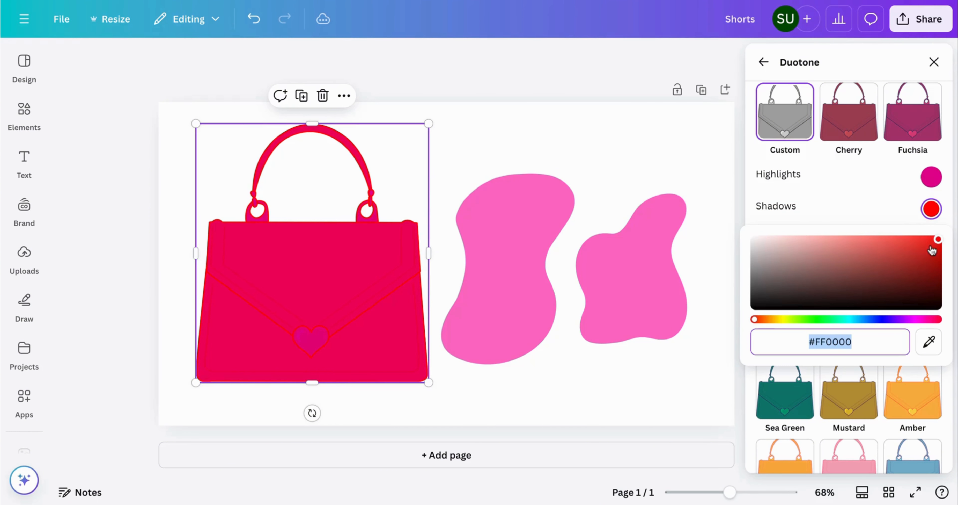
{"action": "left_click_drag", "start_coordinate": [933, 243], "coordinate": [651, 225]}
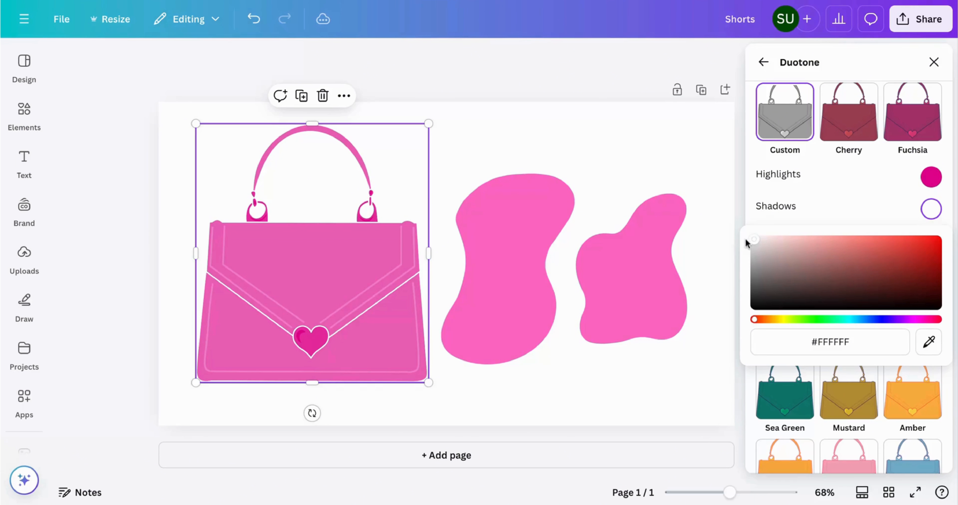
{"action": "left_click_drag", "start_coordinate": [747, 241], "coordinate": [796, 256]}
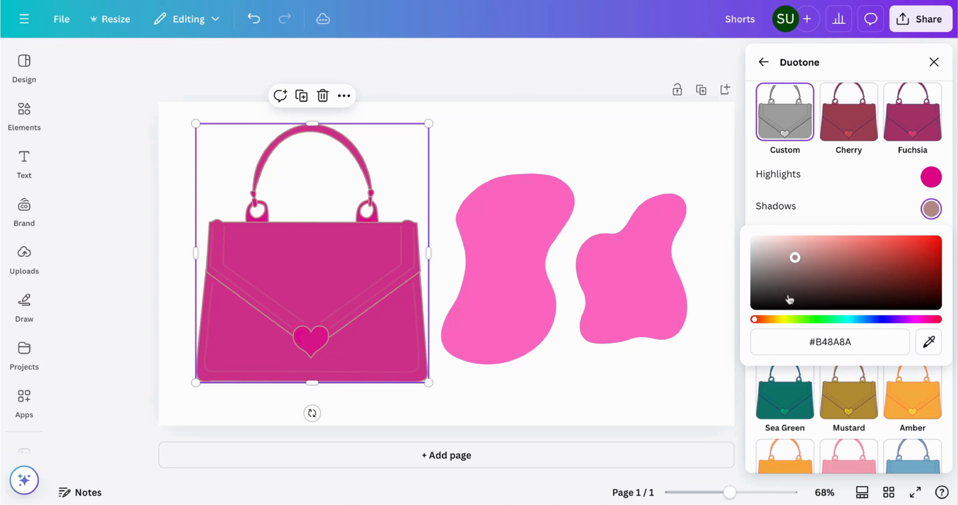
{"action": "left_click", "coordinate": [933, 62]}
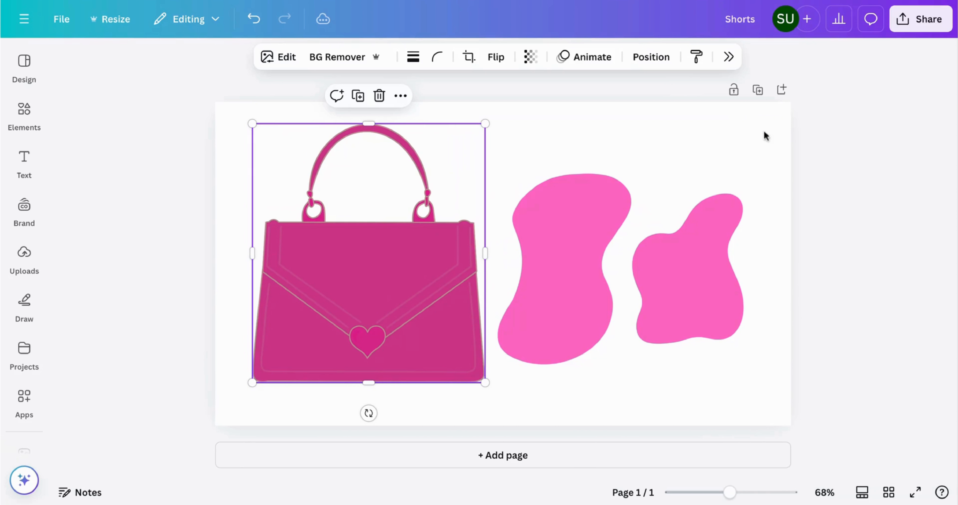
Step: Delete the handbag graphic from the page
{"action": "left_click", "coordinate": [701, 277]}
{"action": "left_click", "coordinate": [613, 284]}
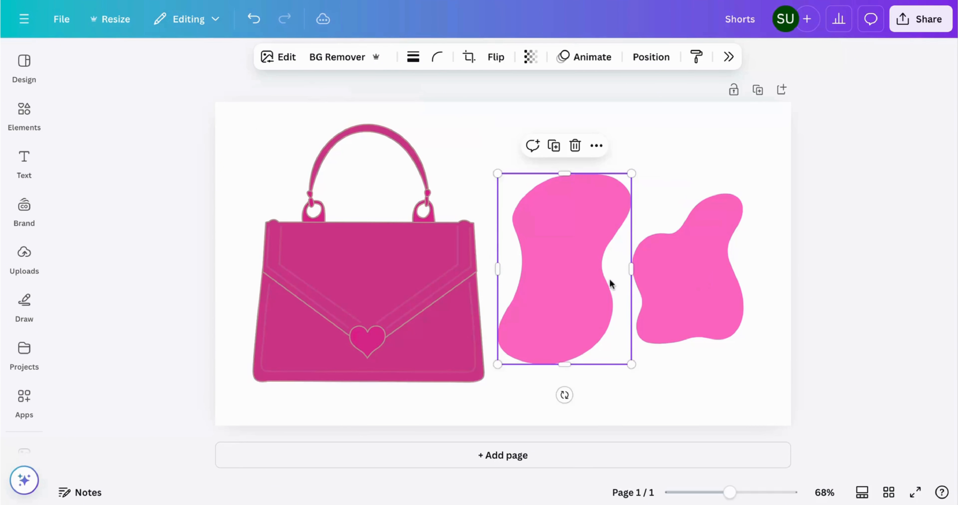
{"action": "left_click", "coordinate": [384, 318]}
{"action": "key", "text": "Delete"}
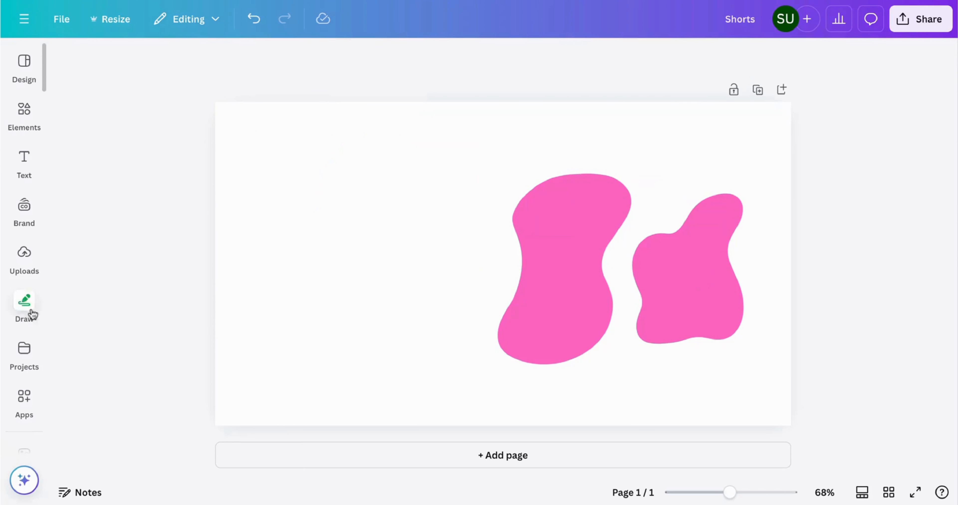
Step: Add the red high-top sneaker from the recently used graphics and place it in the empty area beside the blobs
{"action": "left_click", "coordinate": [24, 67]}
{"action": "left_click", "coordinate": [45, 120]}
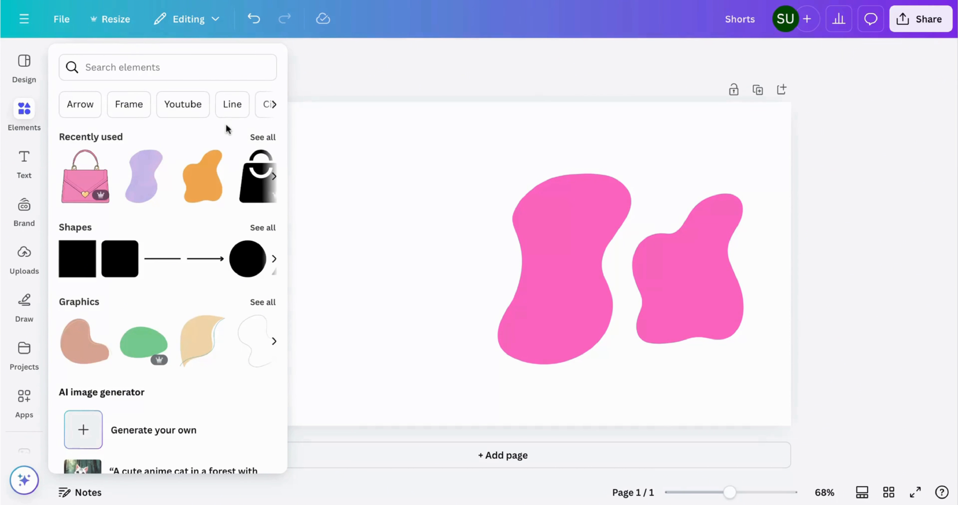
{"action": "left_click", "coordinate": [263, 138]}
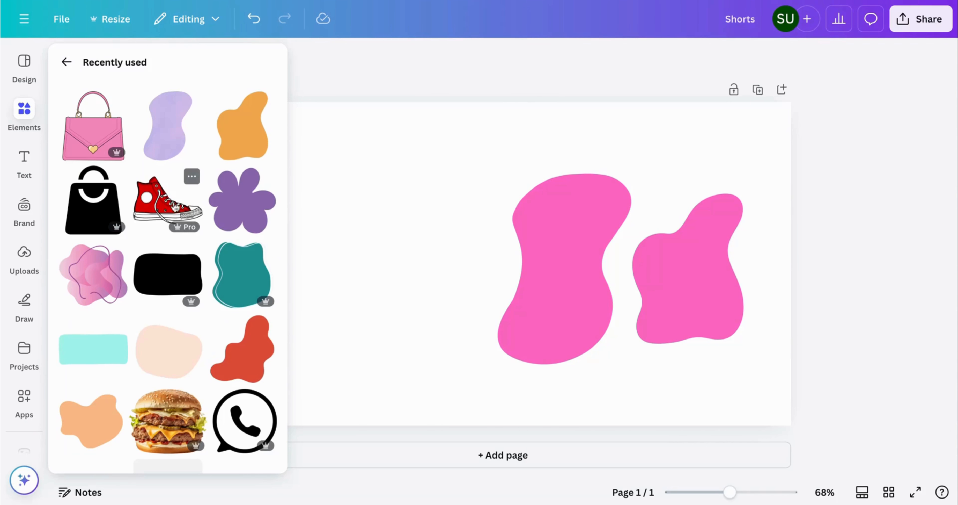
{"action": "left_click", "coordinate": [163, 202]}
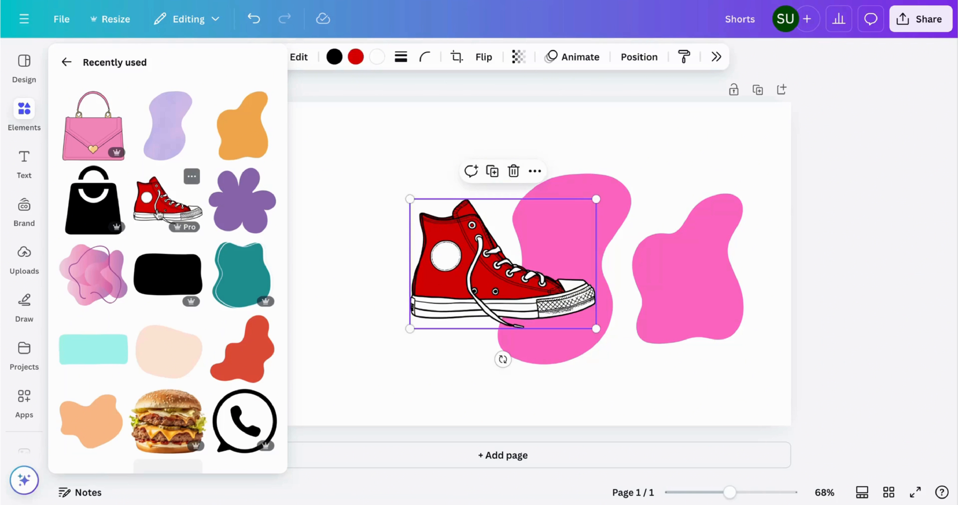
{"action": "left_click", "coordinate": [383, 140]}
{"action": "left_click", "coordinate": [519, 246]}
{"action": "left_click_drag", "start_coordinate": [519, 246], "coordinate": [354, 254]}
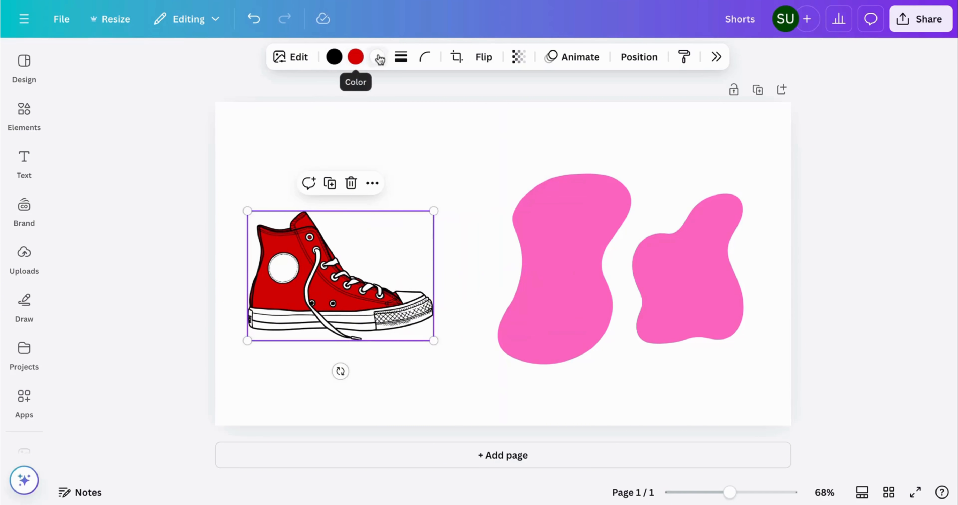
Step: Recolour the sneaker's red fabric to the document's pink and its black outlines to dark blue
{"action": "left_click", "coordinate": [356, 58]}
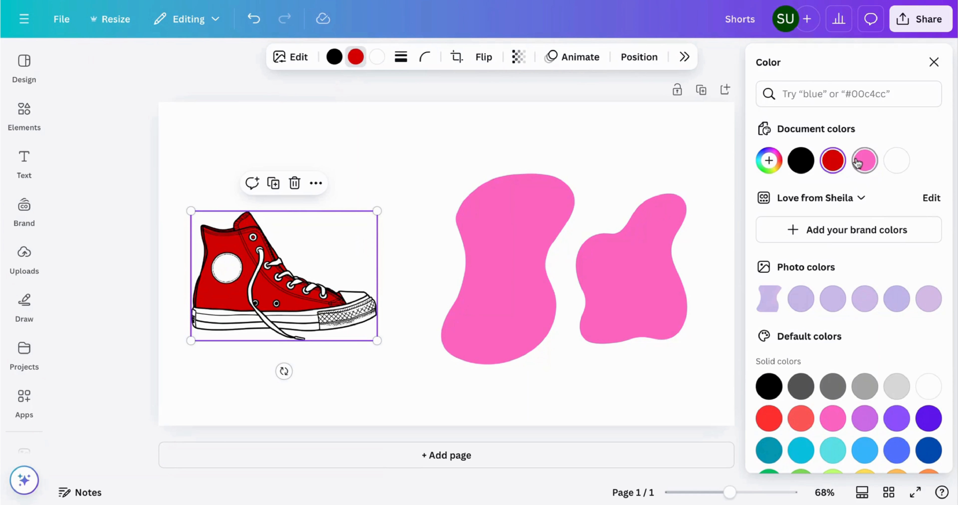
{"action": "left_click", "coordinate": [865, 161]}
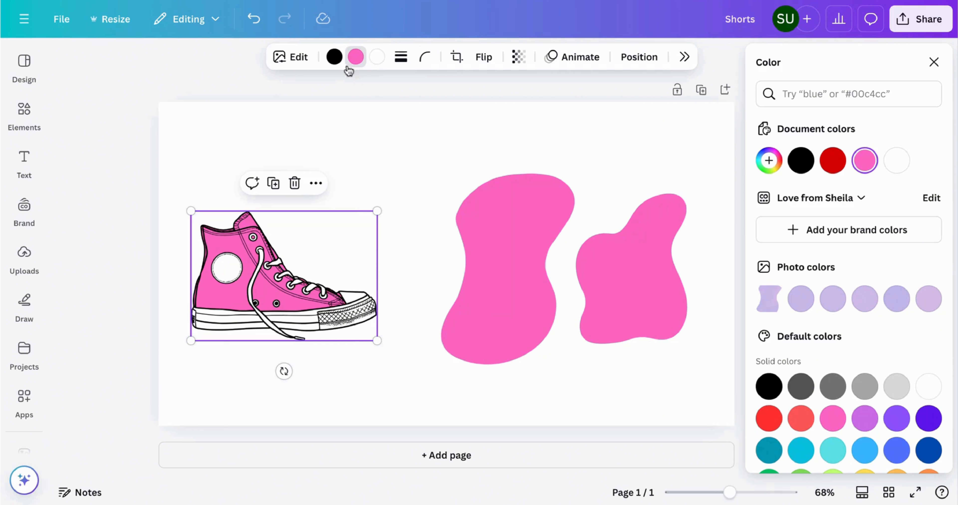
{"action": "left_click", "coordinate": [334, 57]}
{"action": "scroll", "coordinate": [862, 318], "scroll_direction": "down", "scroll_amount": 1}
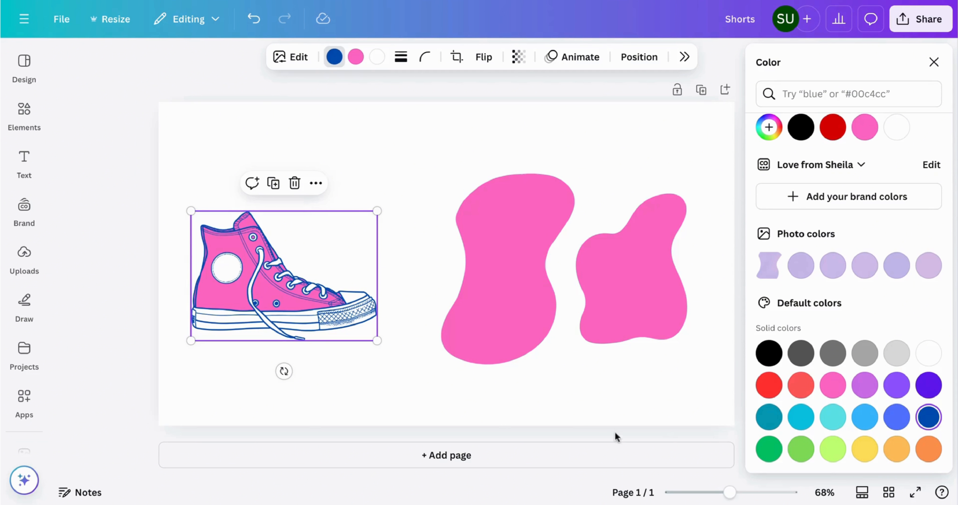
Step: Try red #d50000 on the sneaker's white parts, restore them to white and leave the colour settings
{"action": "left_click", "coordinate": [377, 56]}
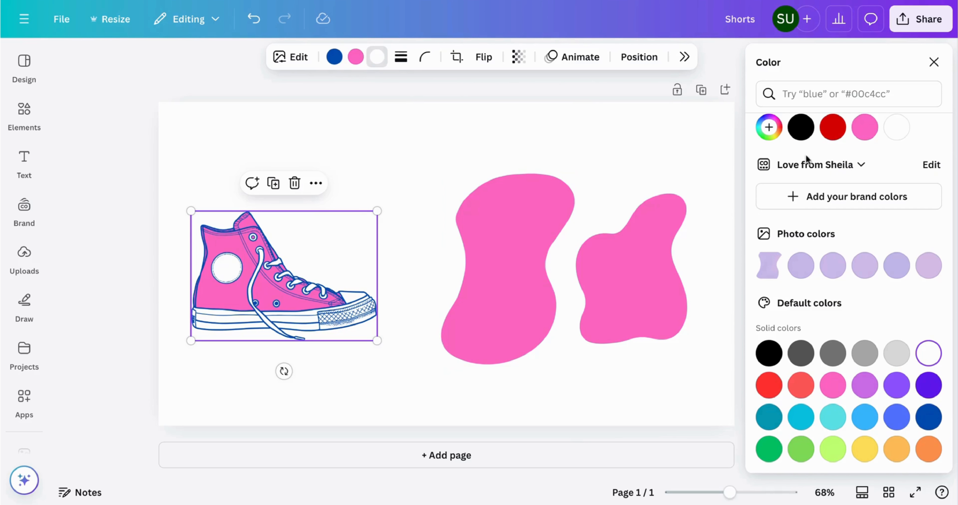
{"action": "left_click", "coordinate": [832, 128]}
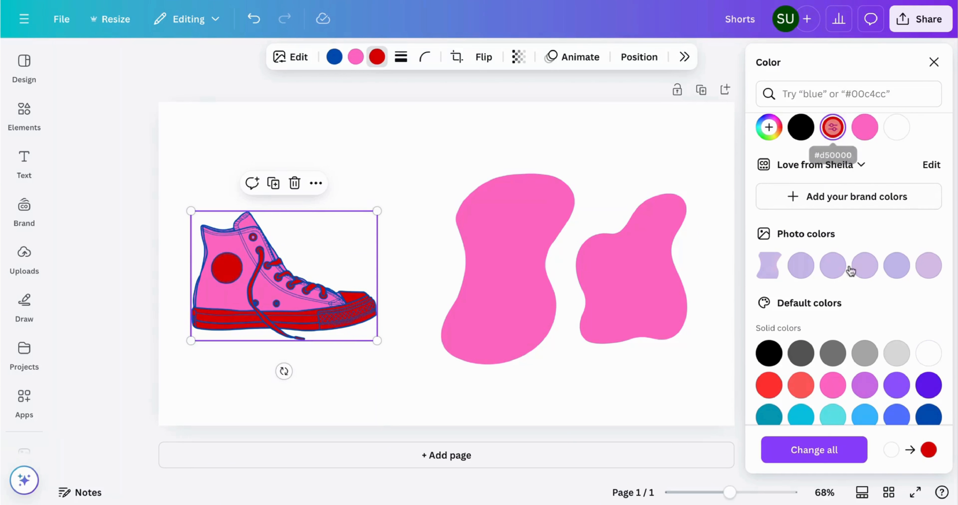
{"action": "left_click", "coordinate": [930, 353]}
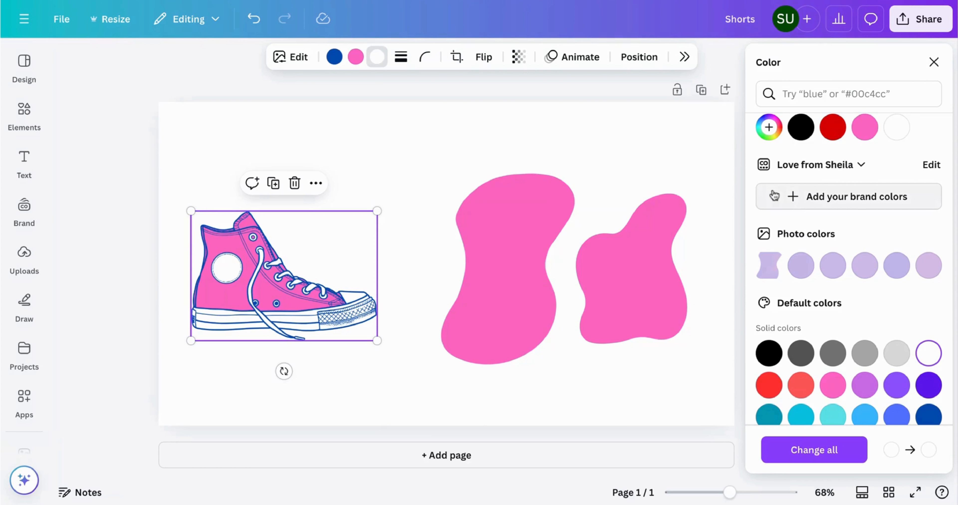
{"action": "left_click", "coordinate": [933, 62]}
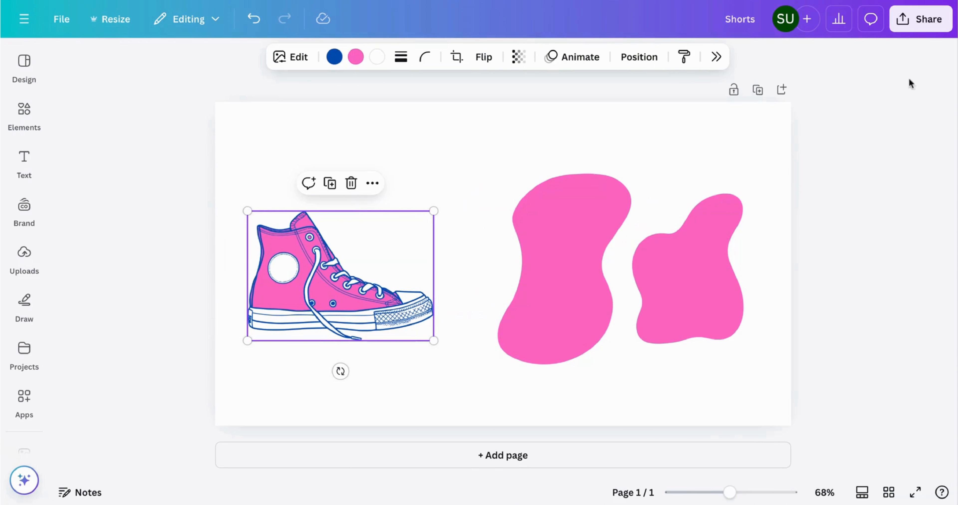
Step: Move the middle pink blob slightly closer to the sneaker and deselect it
{"action": "left_click", "coordinate": [793, 176]}
{"action": "left_click_drag", "start_coordinate": [572, 245], "coordinate": [539, 248]}
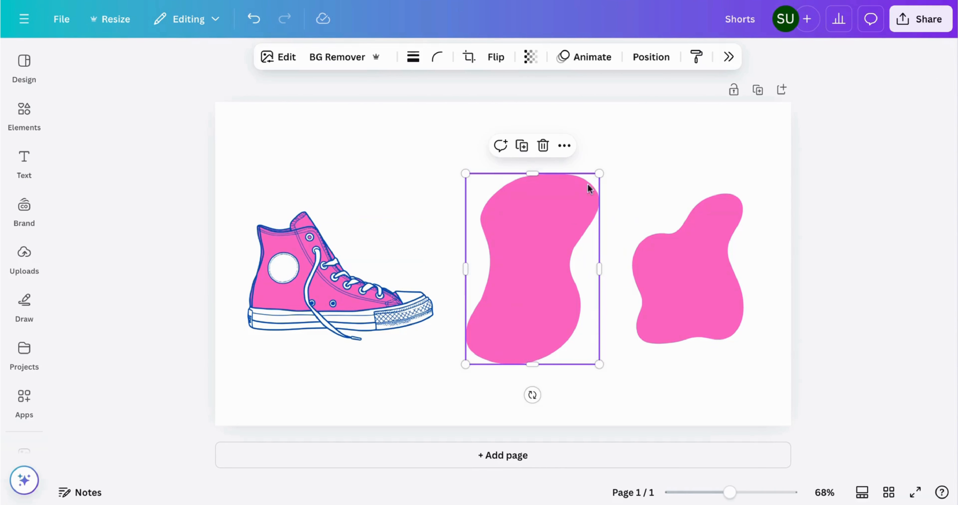
{"action": "left_click", "coordinate": [607, 152]}
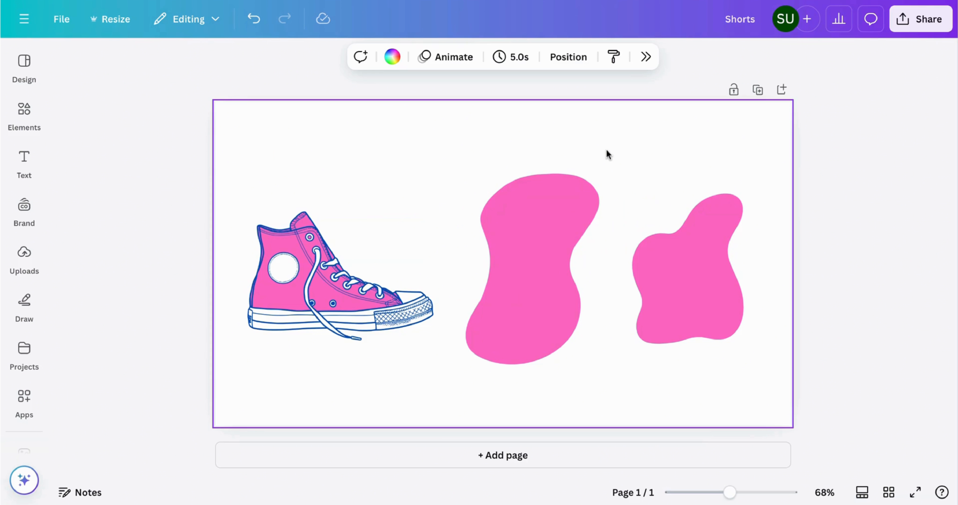